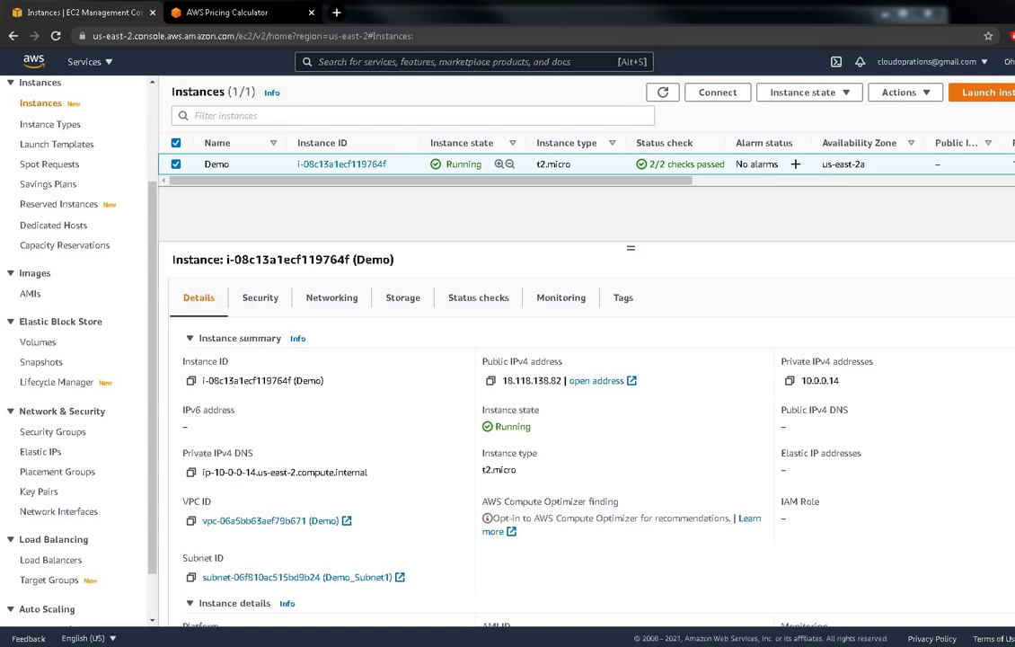
# - Switch to the Remote Desktop session and open Disk Management in a maximized Computer Management window
pyautogui.hotkey('alt', 'Tab')
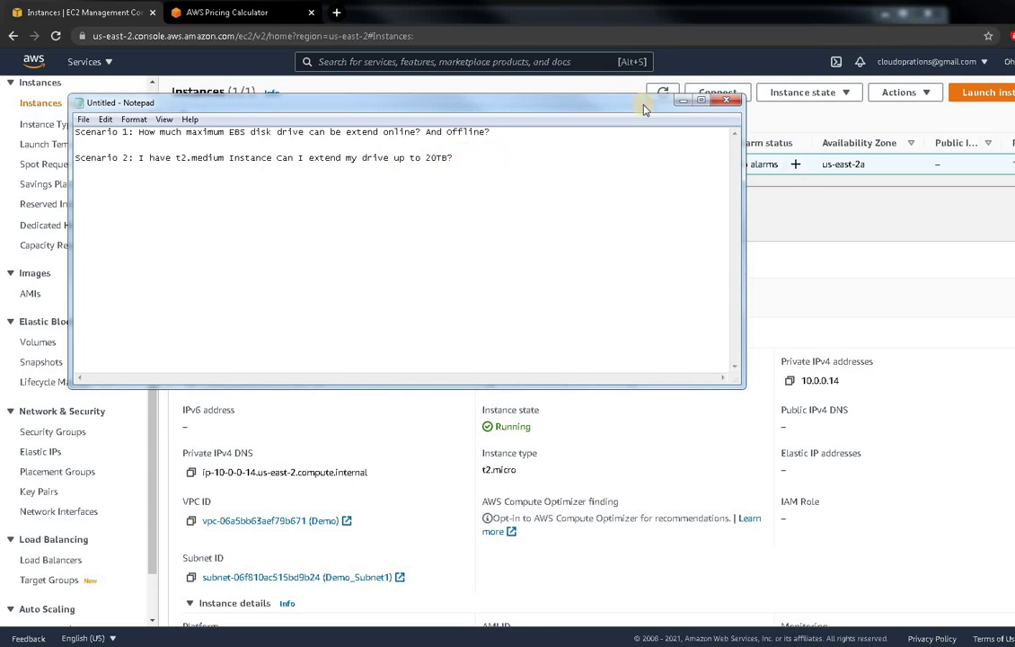
pyautogui.click(602, 89)
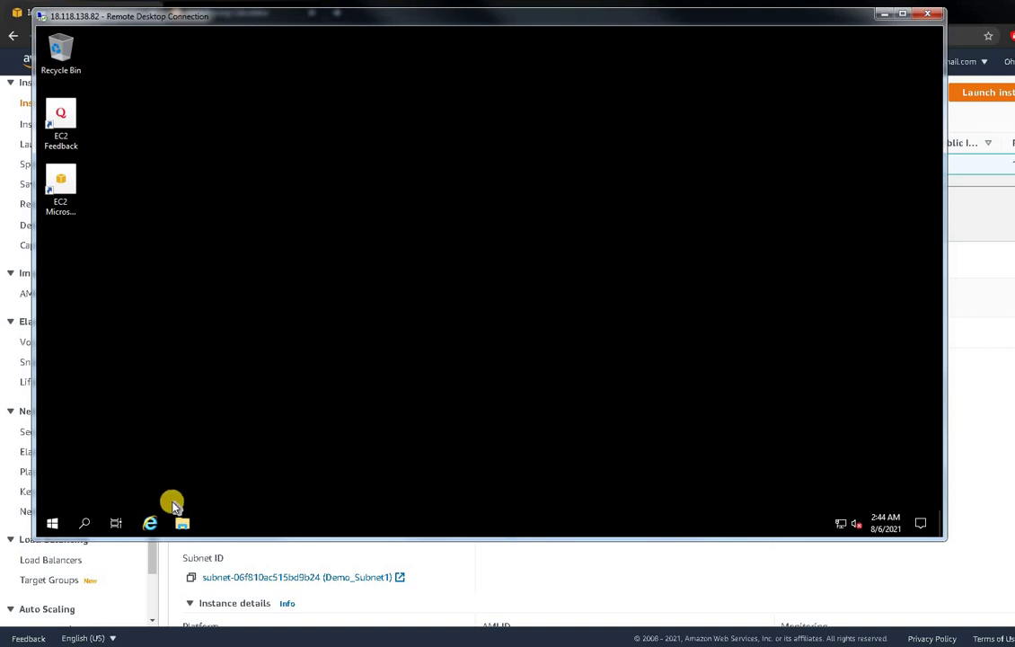
pyautogui.rightClick(49, 525)
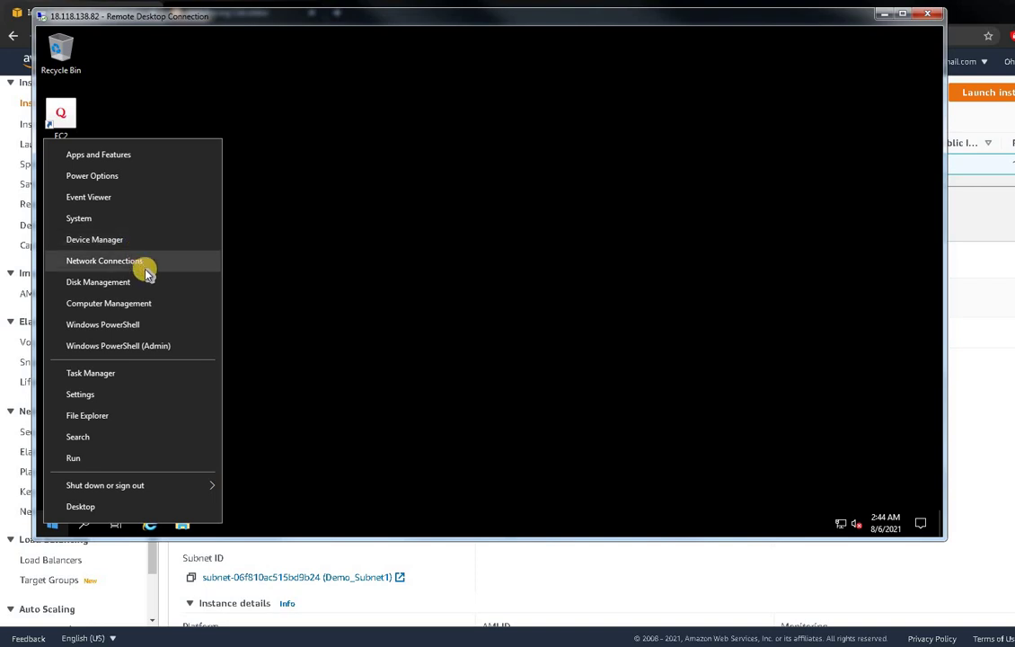
pyautogui.click(150, 306)
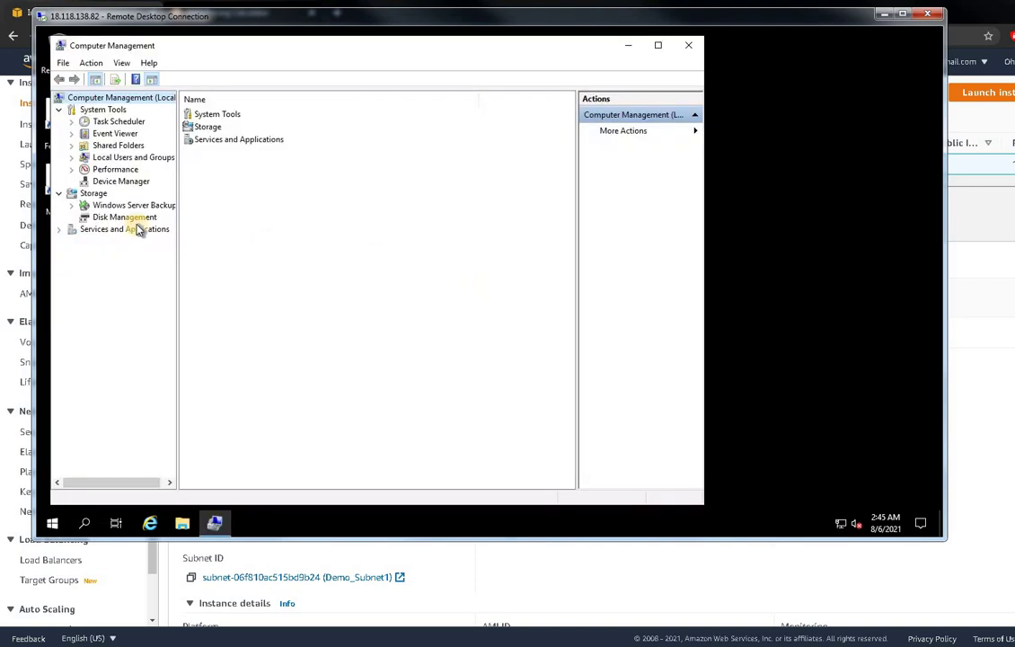
pyautogui.click(131, 228)
pyautogui.click(133, 218)
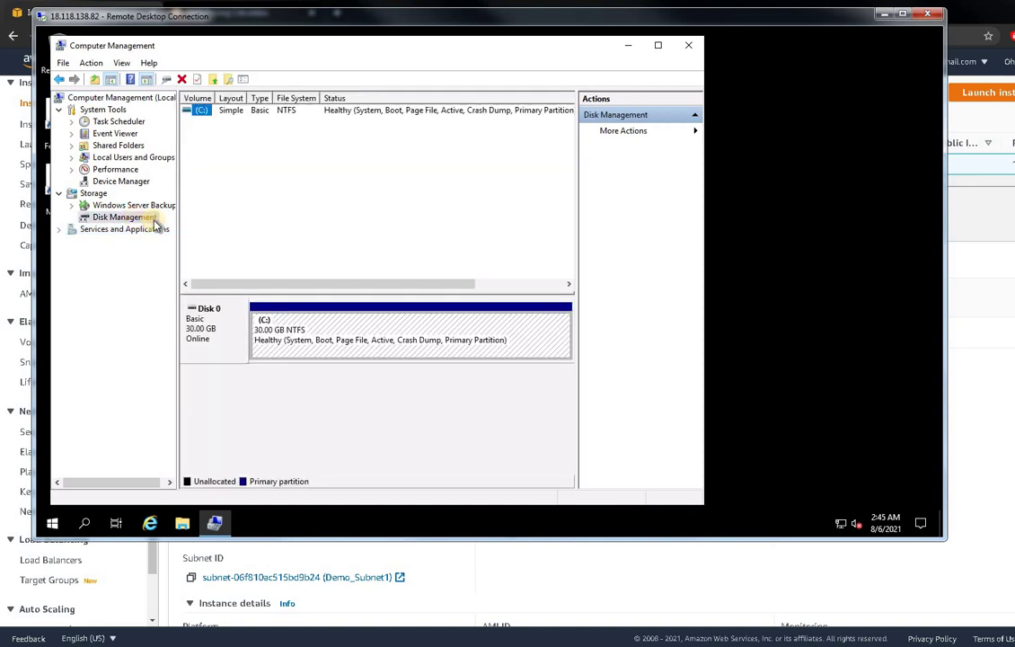
pyautogui.click(660, 46)
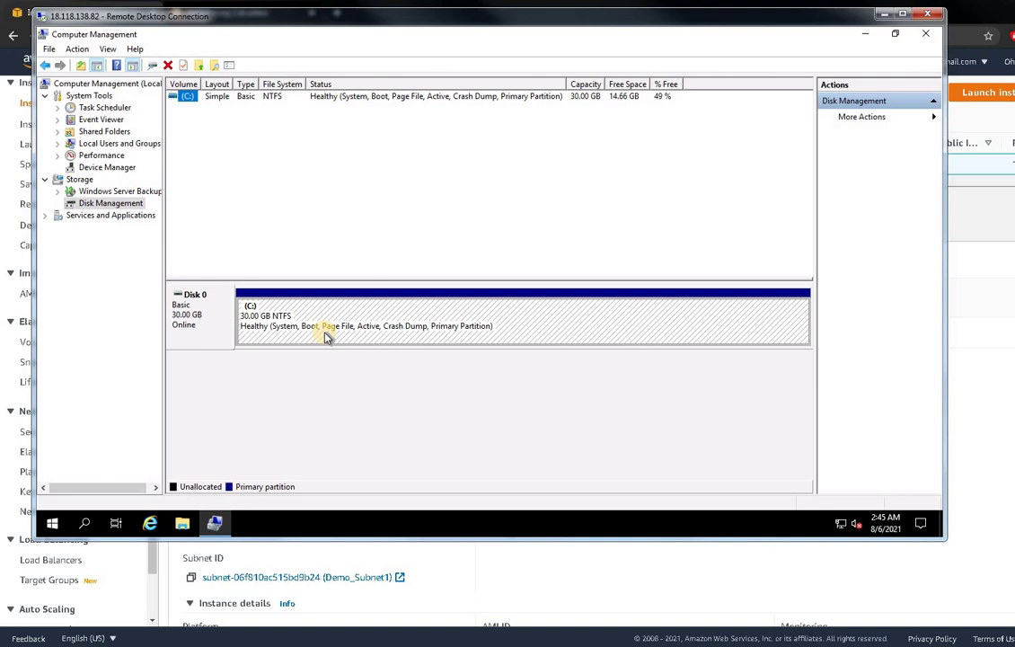
# - Examine Disk 0's device properties, including its volume and partition style information, and its disk conversion options
pyautogui.rightClick(187, 319)
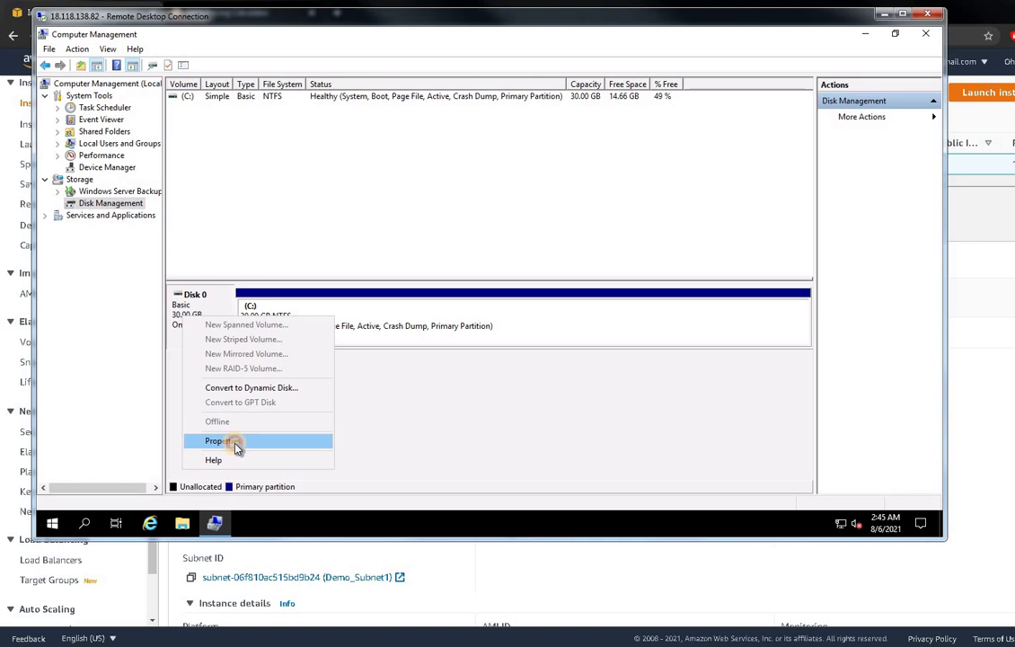
pyautogui.click(236, 445)
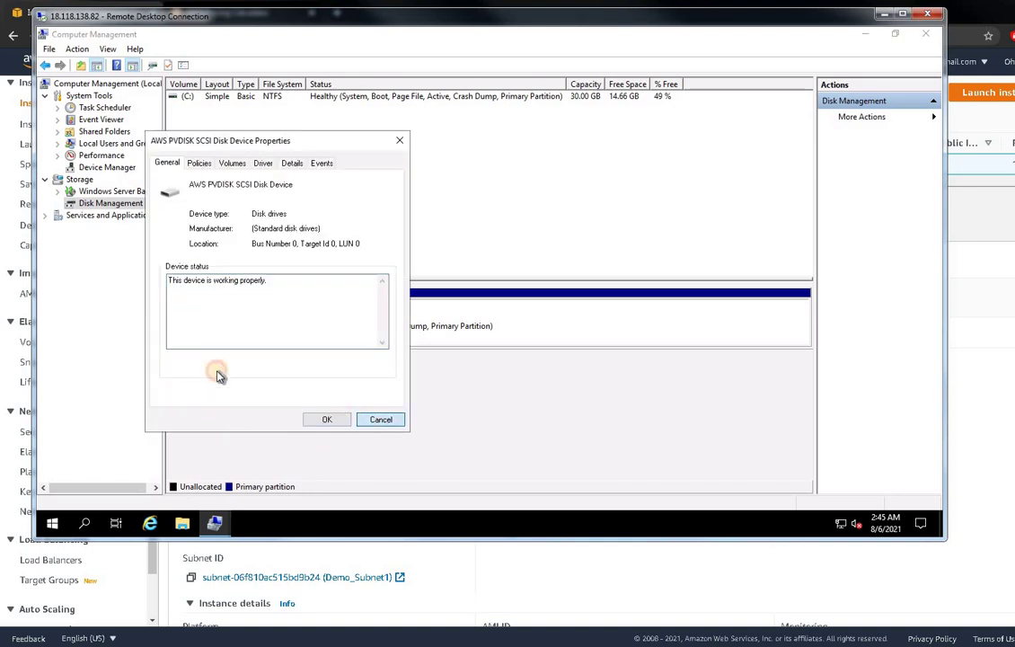
pyautogui.press('Escape')
pyautogui.rightClick(189, 322)
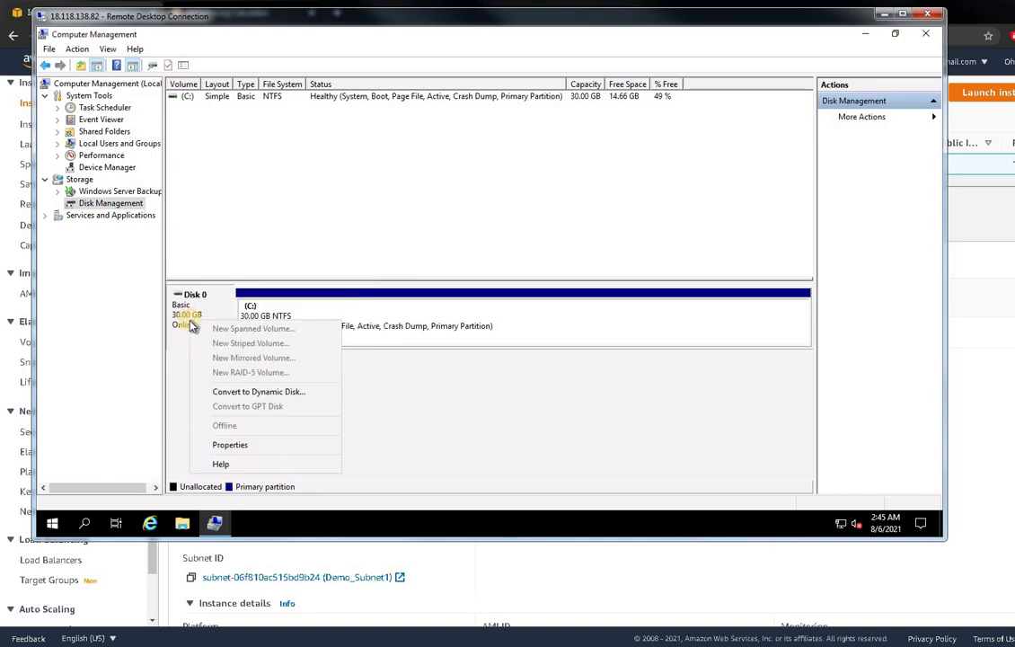
pyautogui.click(247, 447)
pyautogui.click(154, 78)
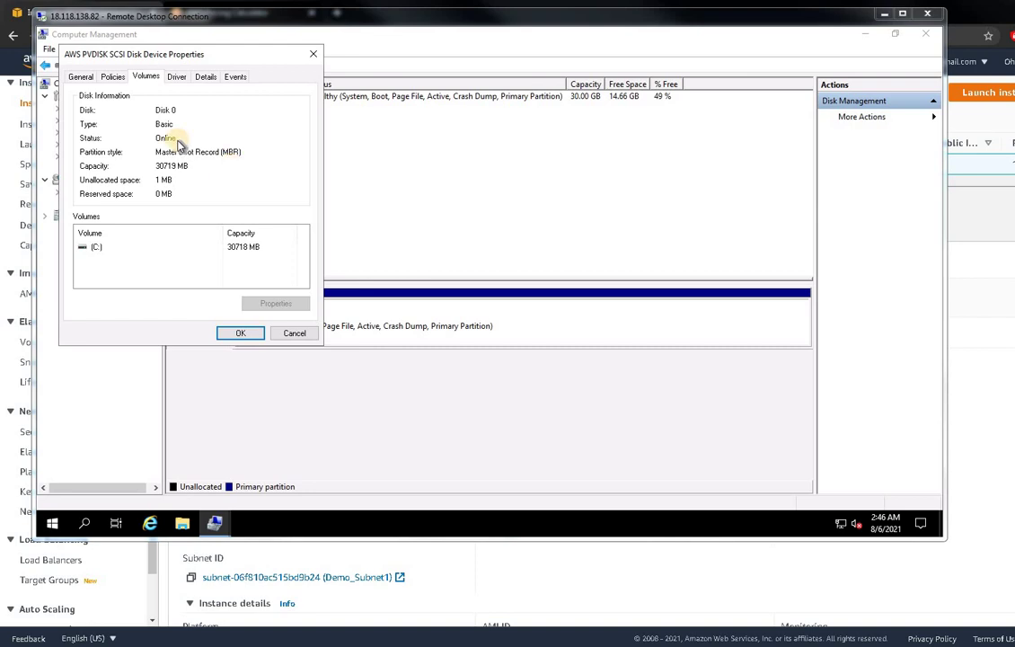
pyautogui.click(80, 77)
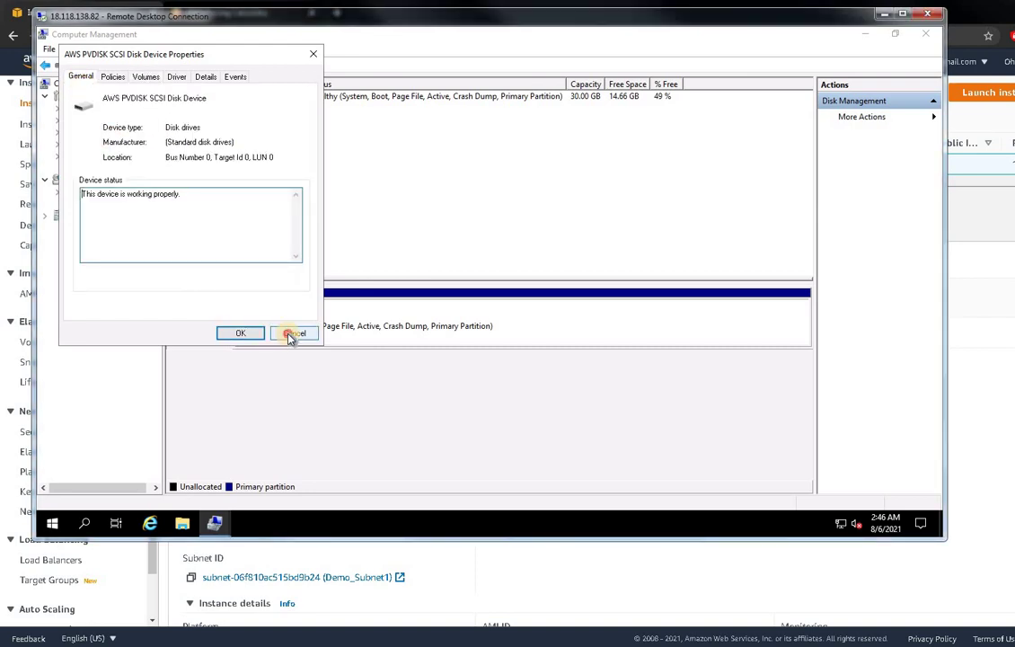
pyautogui.click(292, 332)
pyautogui.rightClick(191, 325)
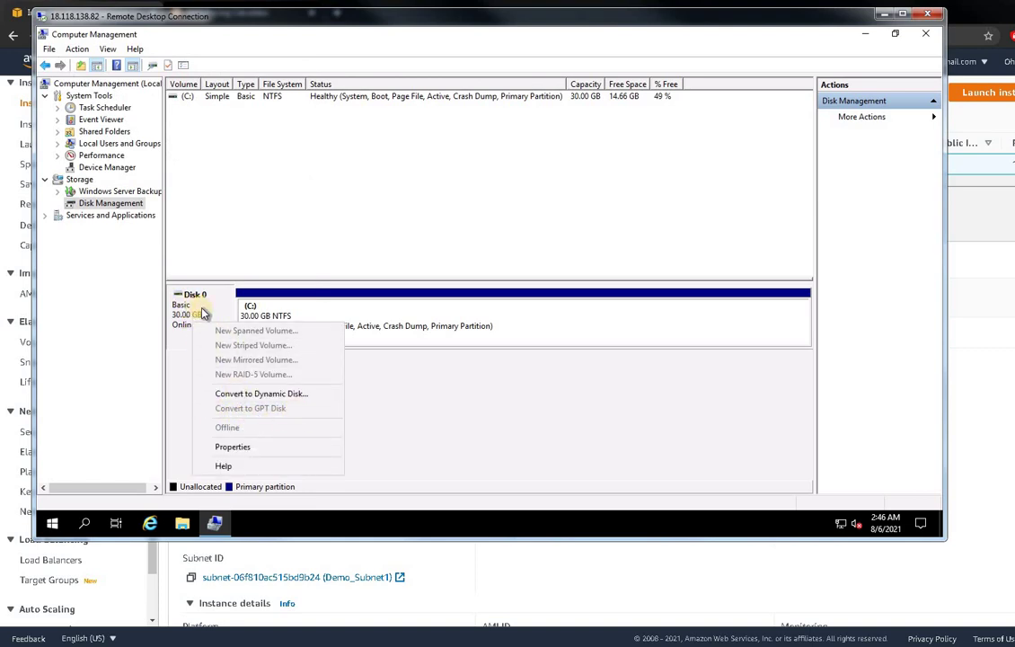
pyautogui.click(125, 388)
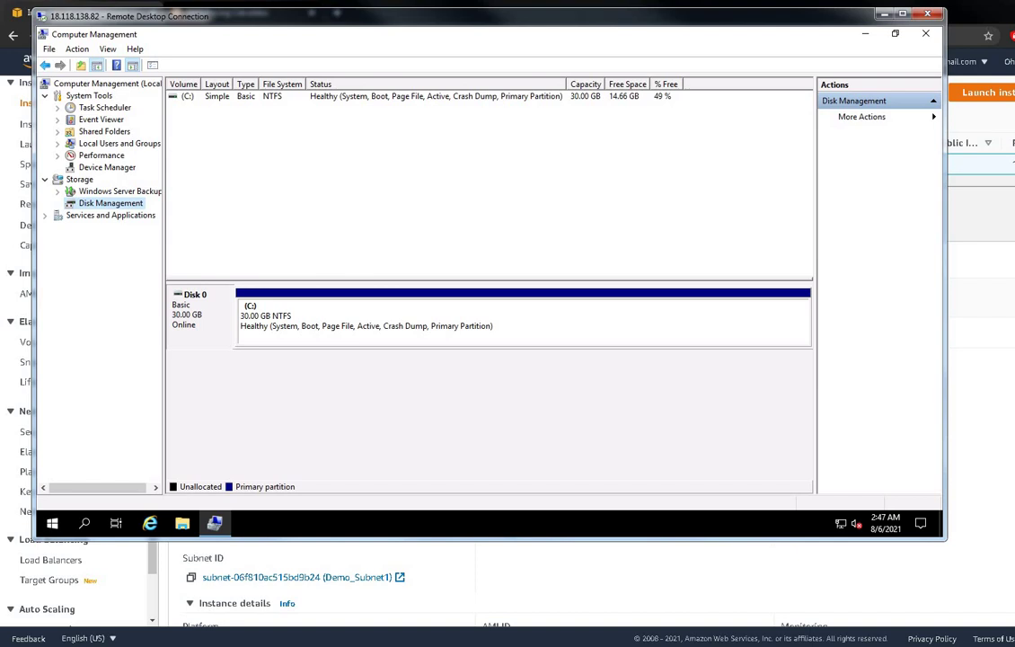
# - Switch to Notepad and add the line "> if MBR partition can up to 2 TB online and offline," under Scenario 1
pyautogui.hotkey('alt', 'Tab')
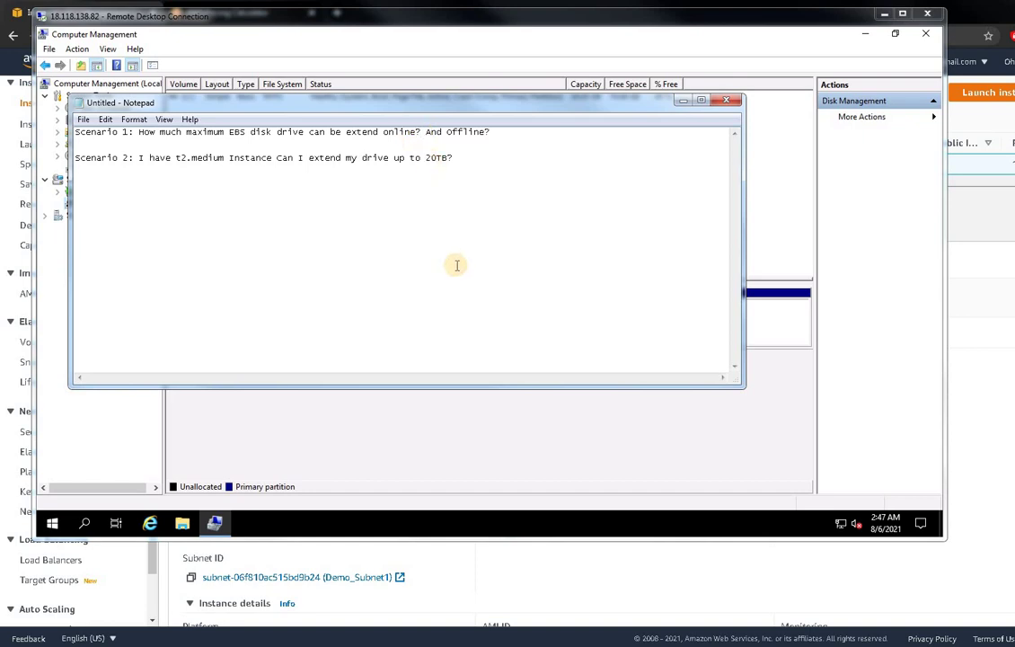
pyautogui.click(515, 132)
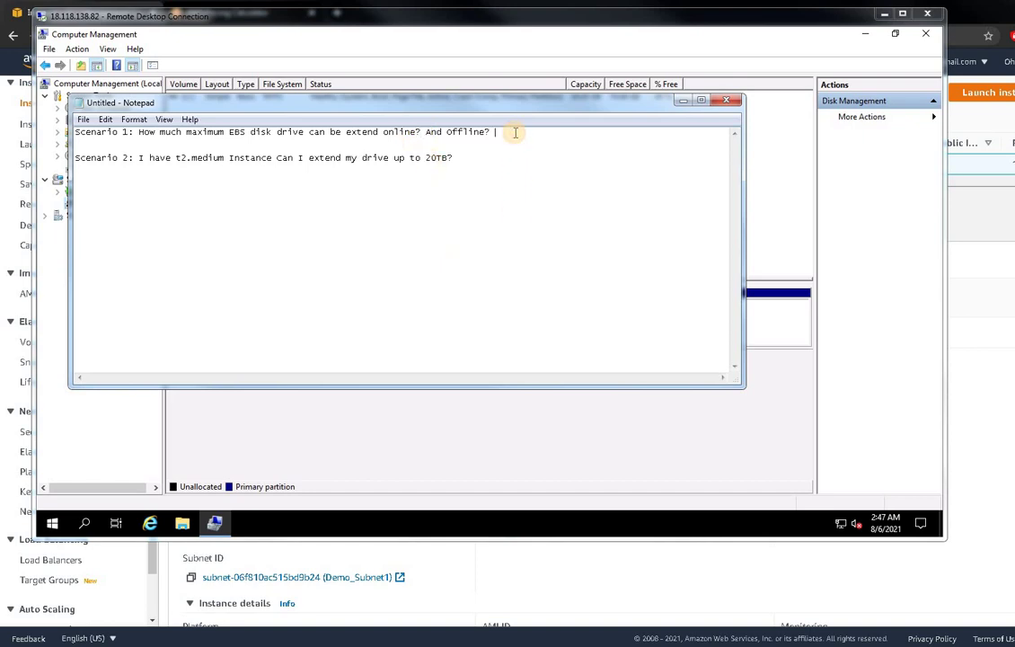
pyautogui.press('Return')
pyautogui.write('>')
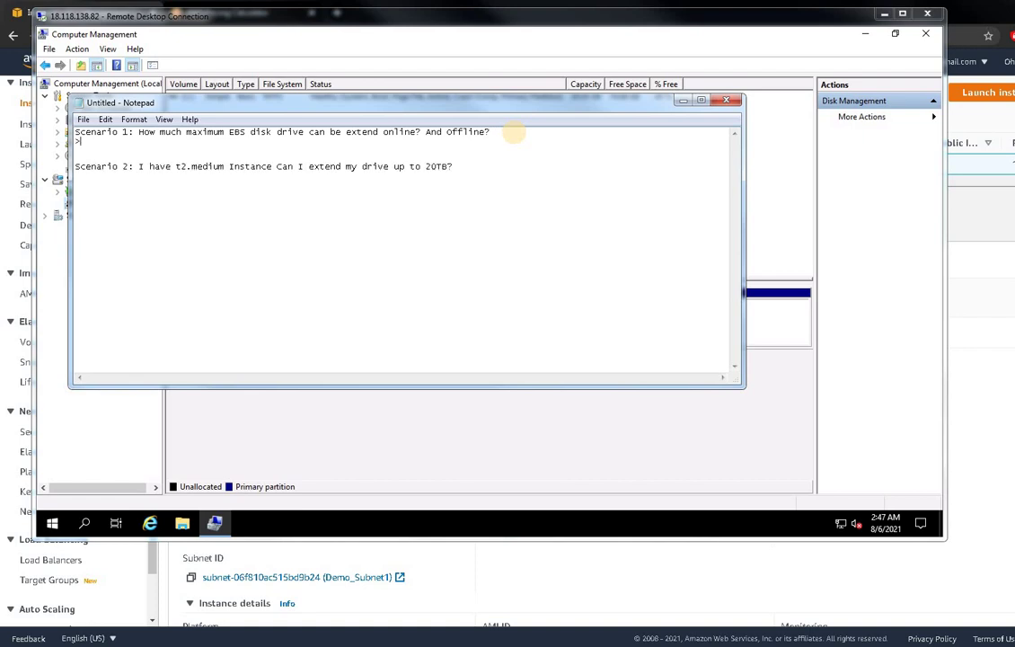
pyautogui.write(' if MBR partition')
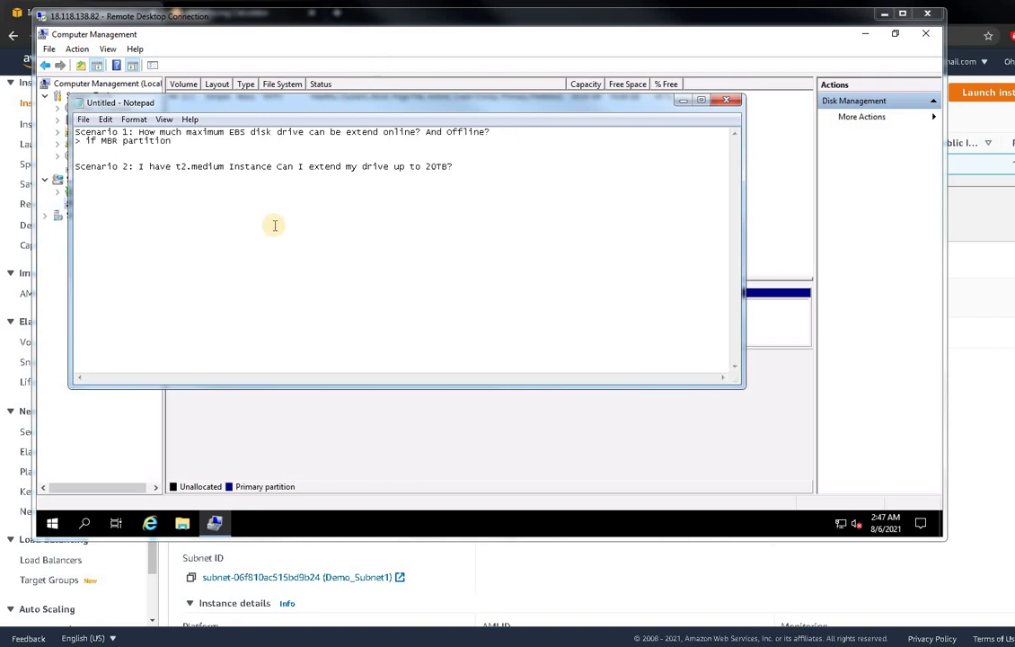
pyautogui.click(130, 448)
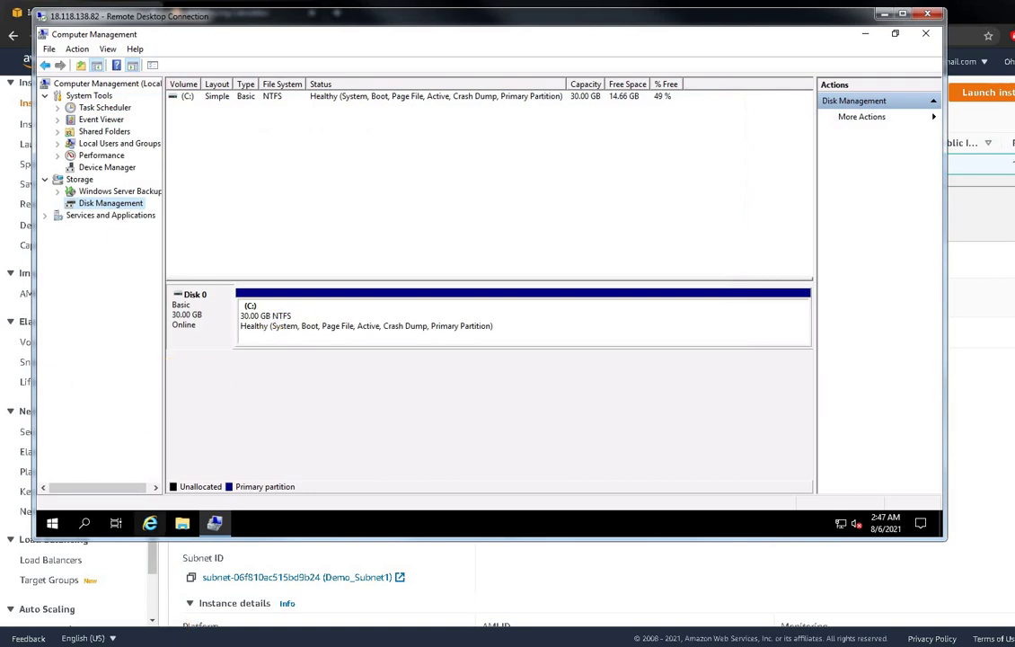
pyautogui.hotkey('alt', 'Tab')
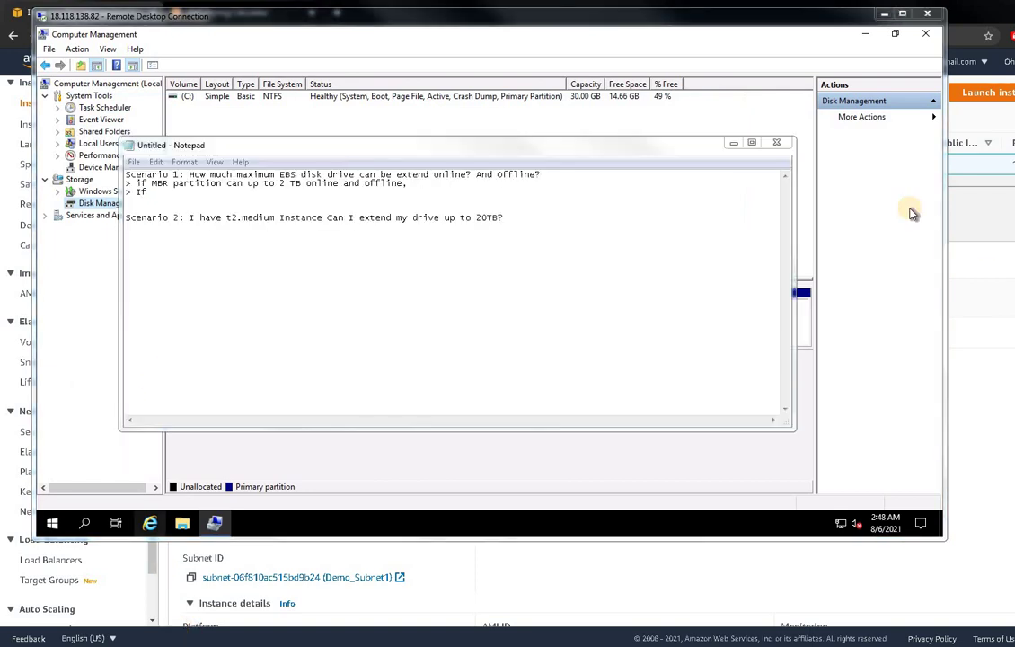
# - Complete the second Scenario 1 answer as "> If you convert disk to GPT you can extend more in offline"
pyautogui.click(171, 196)
pyautogui.press('BackSpace')
pyautogui.write('y')
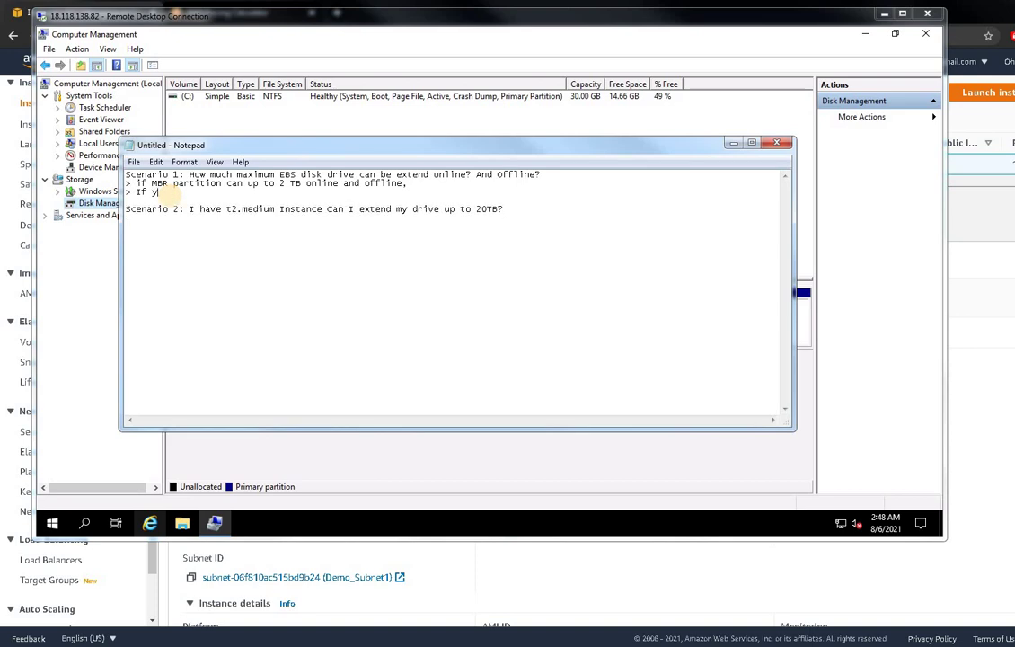
pyautogui.write('ou convert disk to GPT you ')
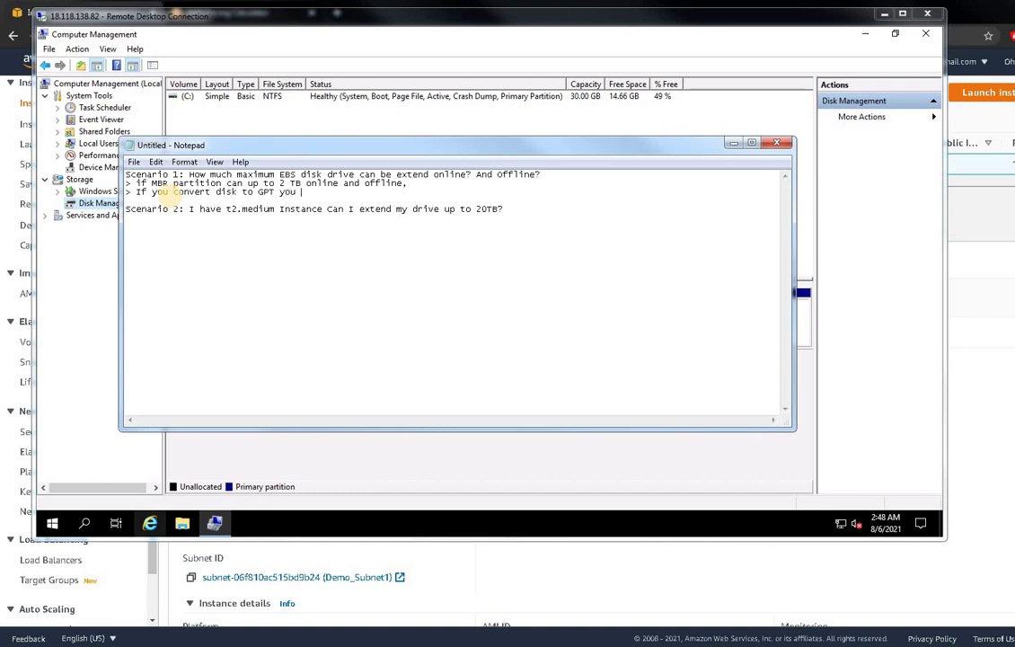
pyautogui.write('can extend more of')
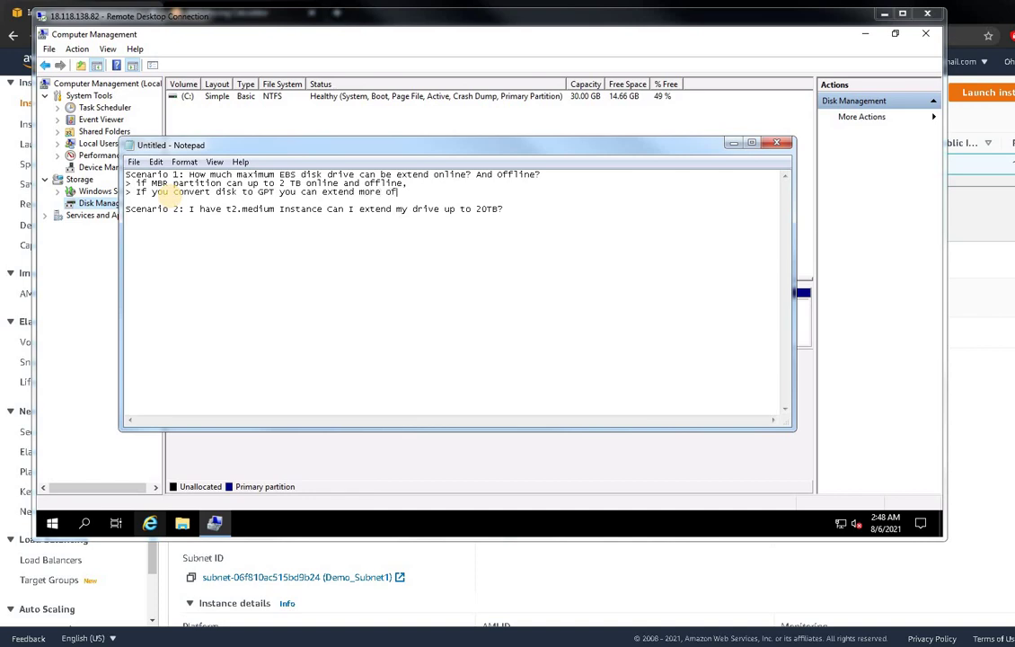
pyautogui.write('flinein')
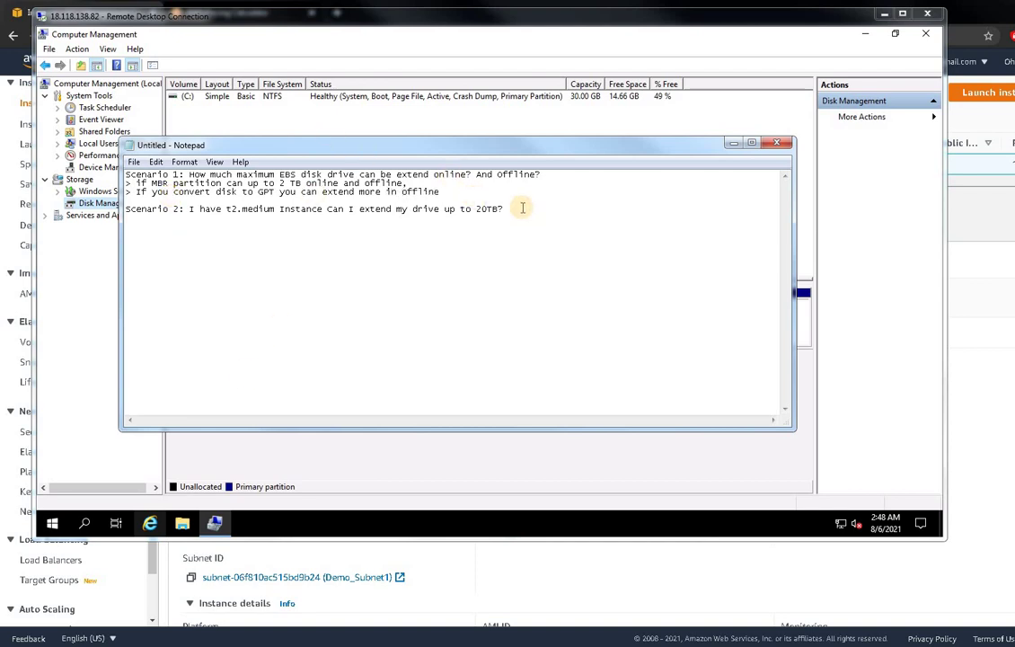
pyautogui.press('Return')
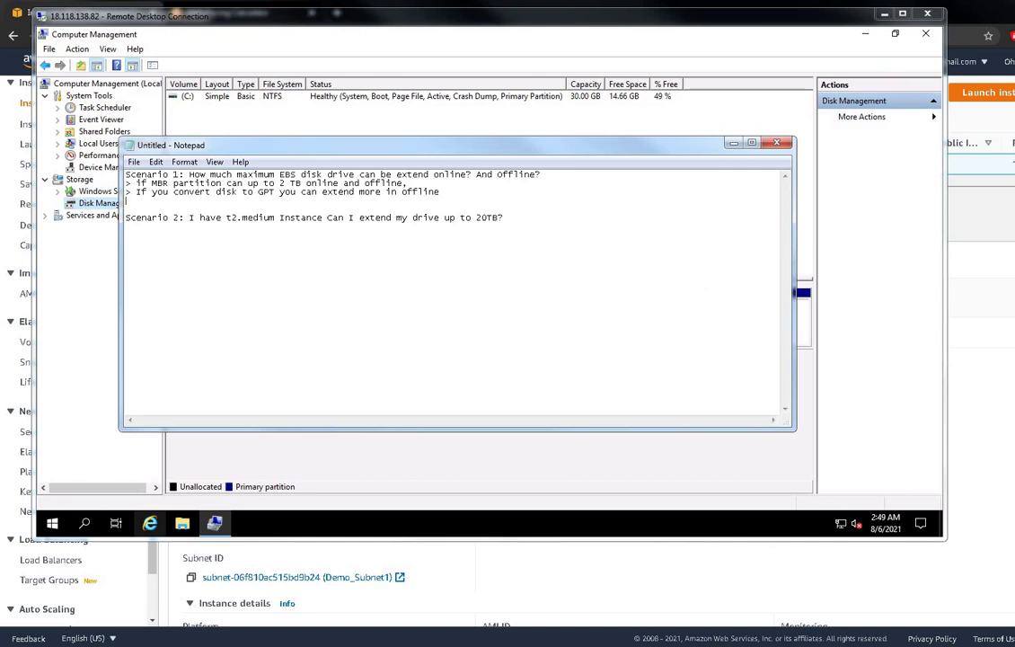
# - Start an answer line with ">" directly under the Scenario 2 question
pyautogui.click(530, 217)
pyautogui.press('Return')
pyautogui.write('>')
pyautogui.moveTo(449, 192); pyautogui.dragTo(133, 186)
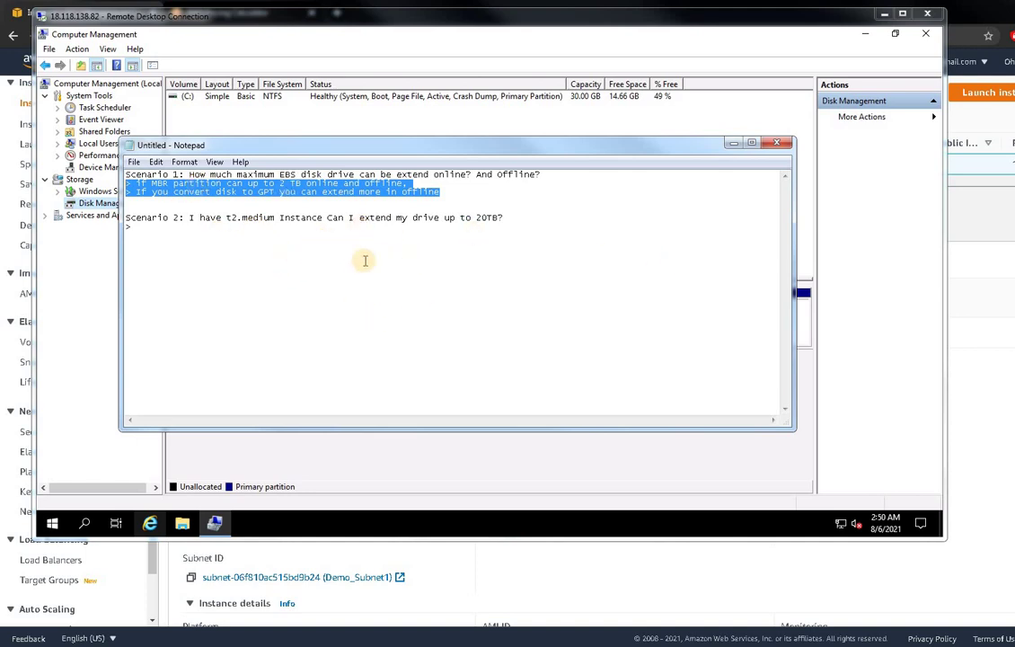
pyautogui.click(143, 233)
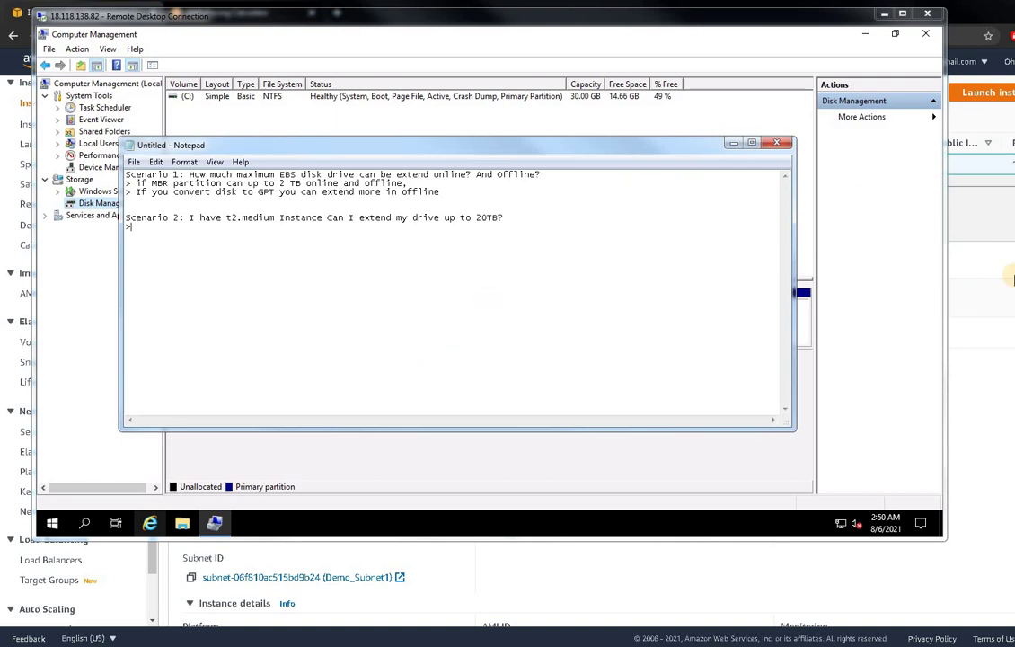
# - Switch to the AWS Pricing Calculator in the browser and set the EC2 instance type to t2.medium
pyautogui.click(985, 290)
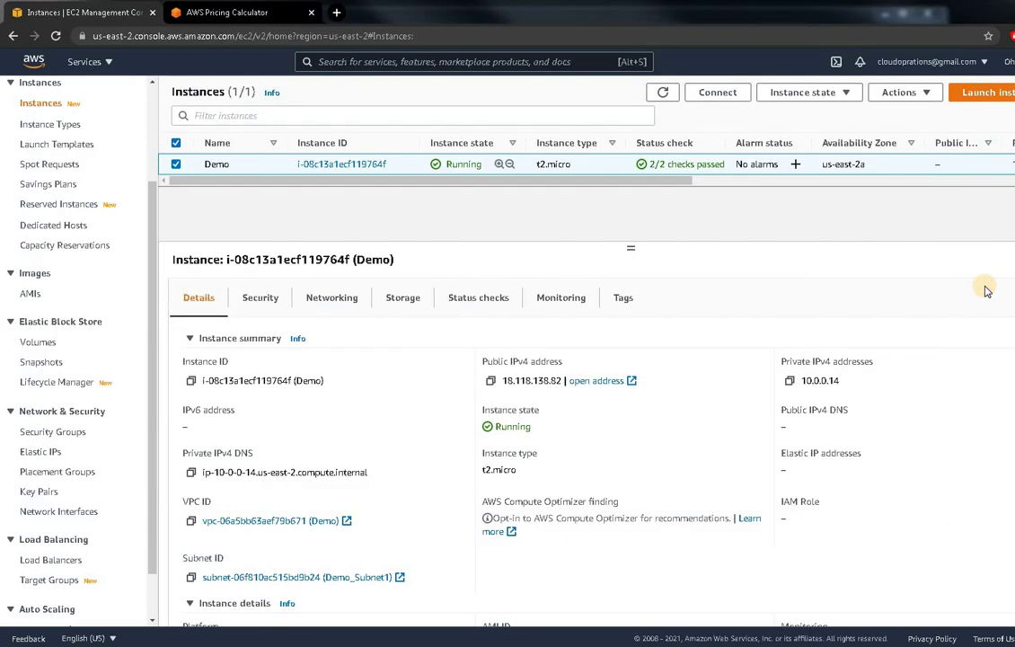
pyautogui.click(203, 11)
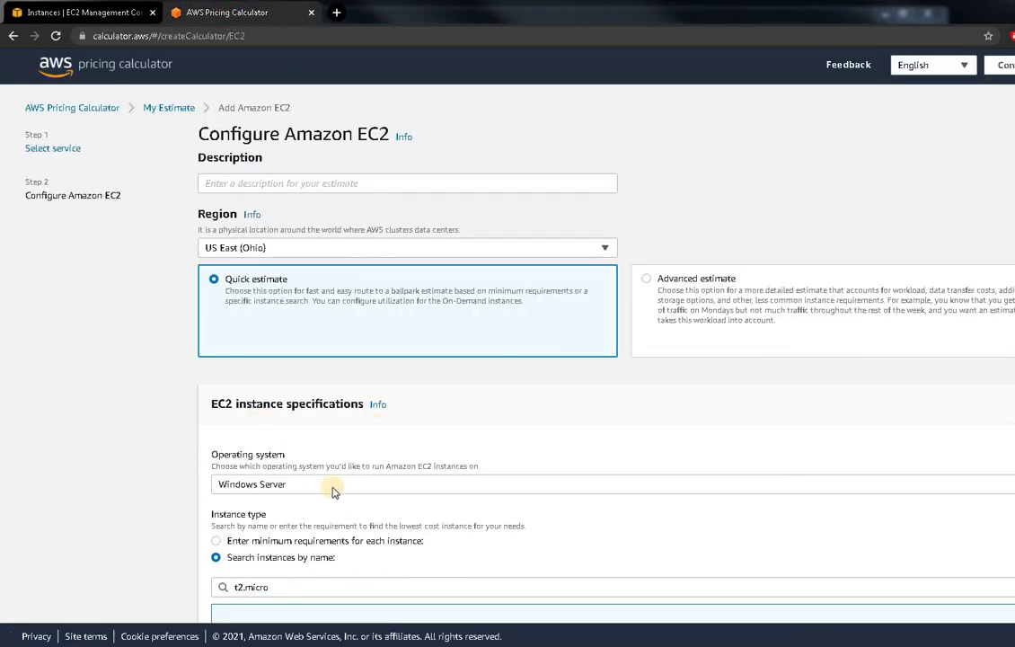
pyautogui.scroll(-3, 539, 496)
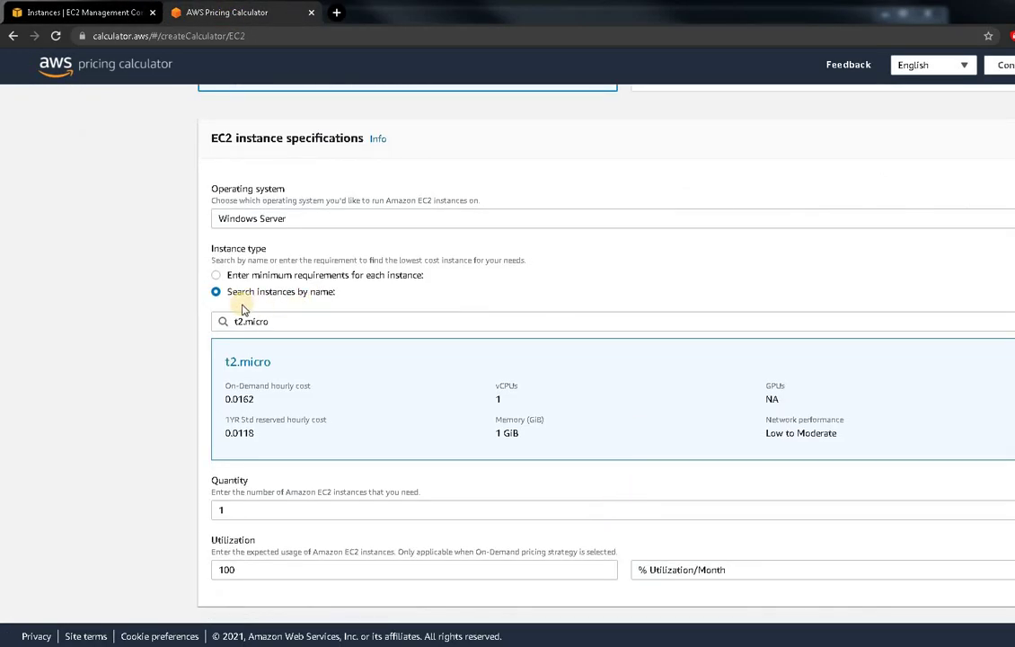
pyautogui.scroll(-2, 229, 318)
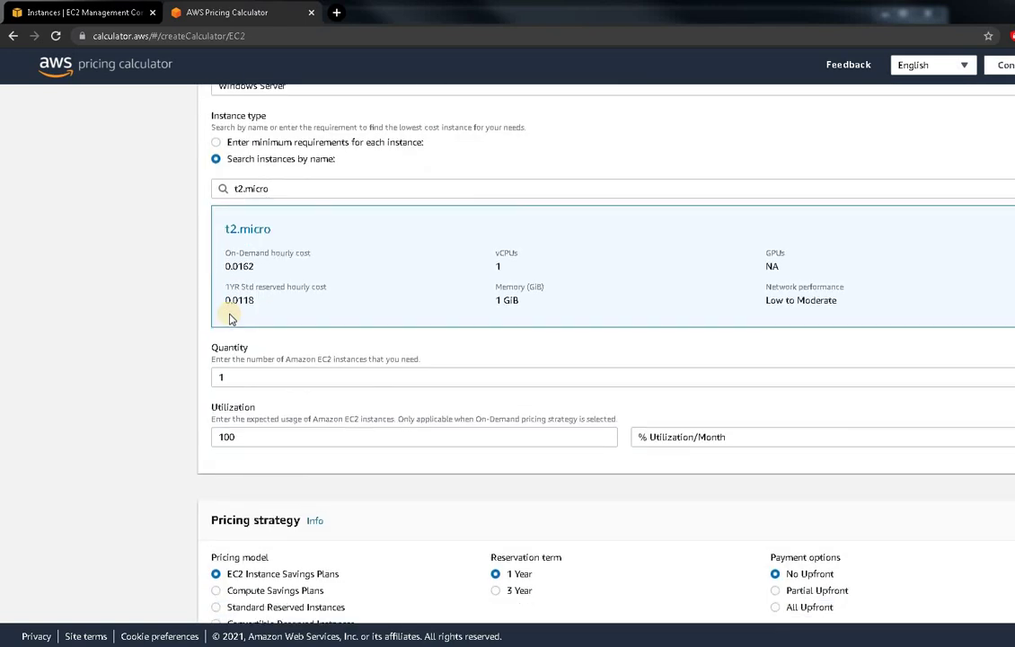
pyautogui.click(290, 190)
pyautogui.scroll(5, 396, 371)
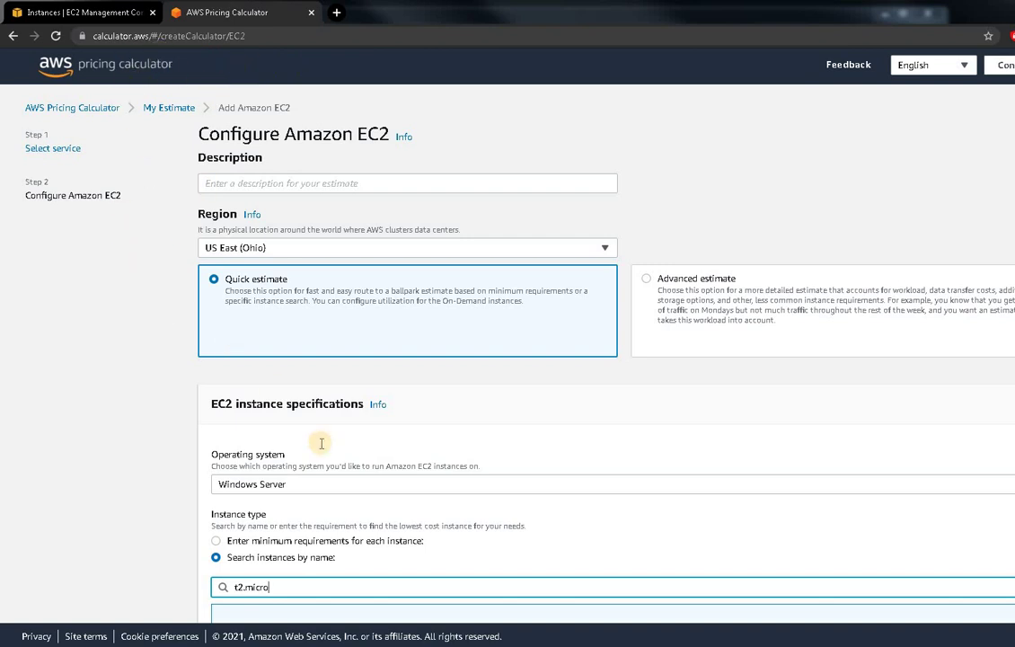
pyautogui.scroll(-2, 305, 431)
pyautogui.moveTo(267, 387); pyautogui.dragTo(214, 387)
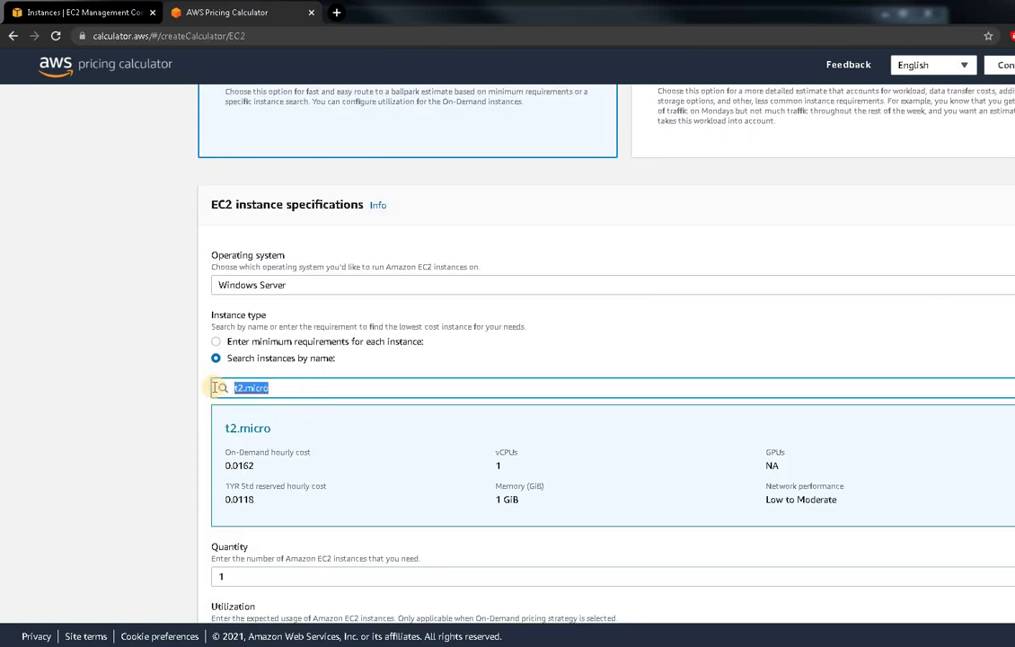
pyautogui.press('BackSpace')
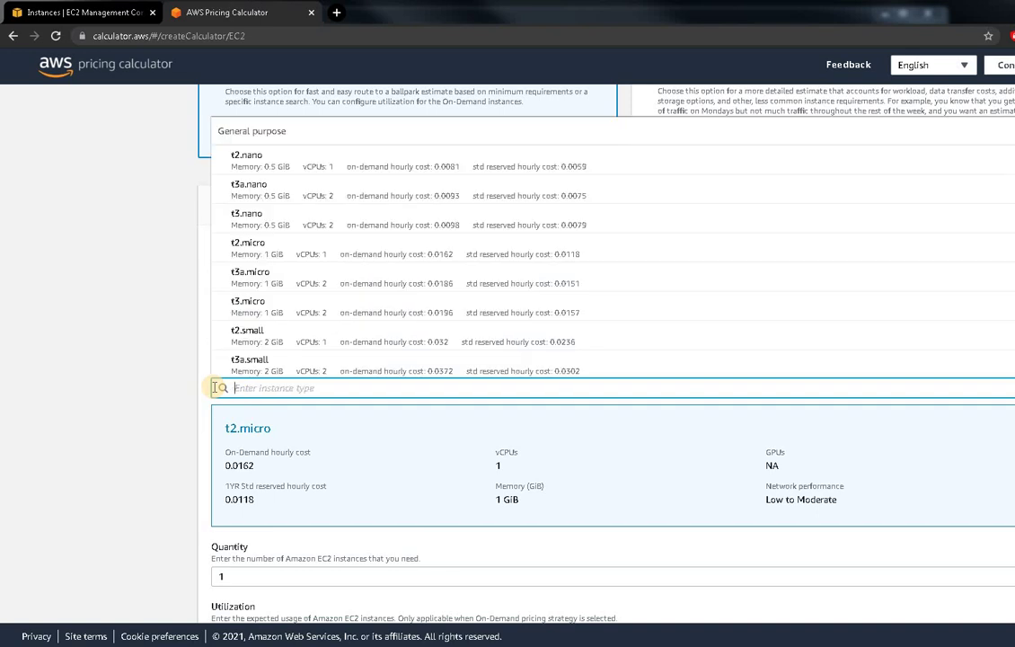
pyautogui.write('t2')
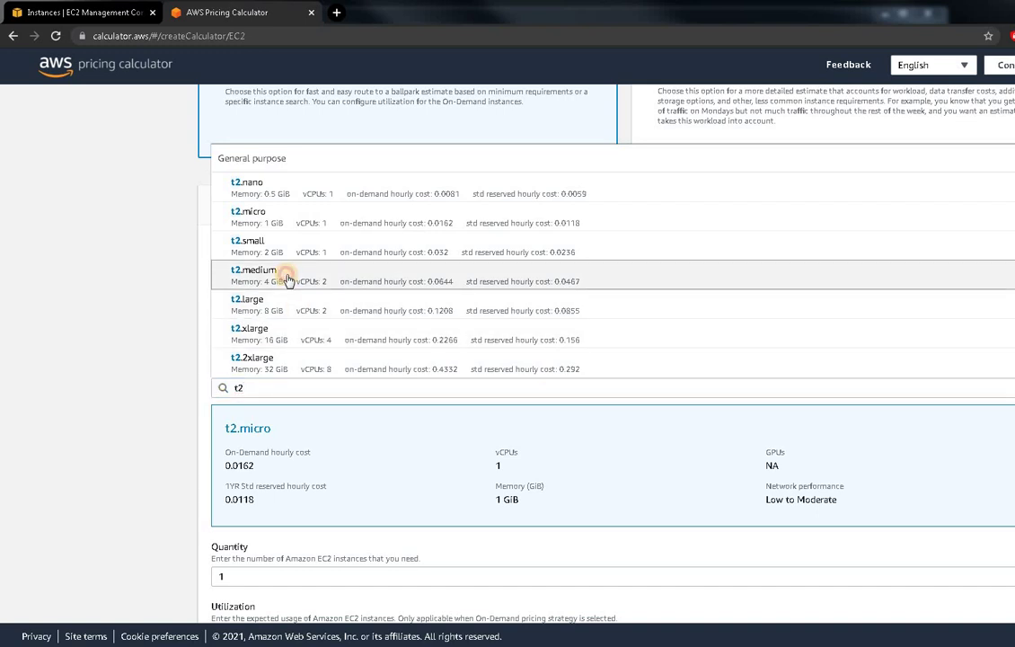
pyautogui.click(287, 280)
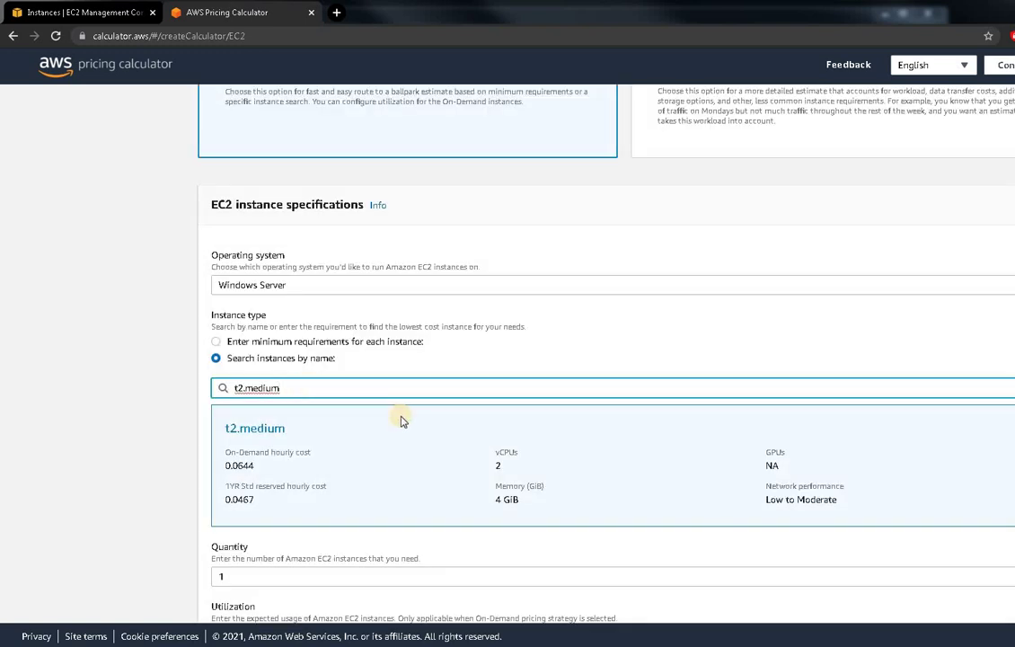
# - Set the EBS storage amount to 20 TB with General Purpose SSD (gp2) and highlight the message under the amount
pyautogui.scroll(-3, 401, 421)
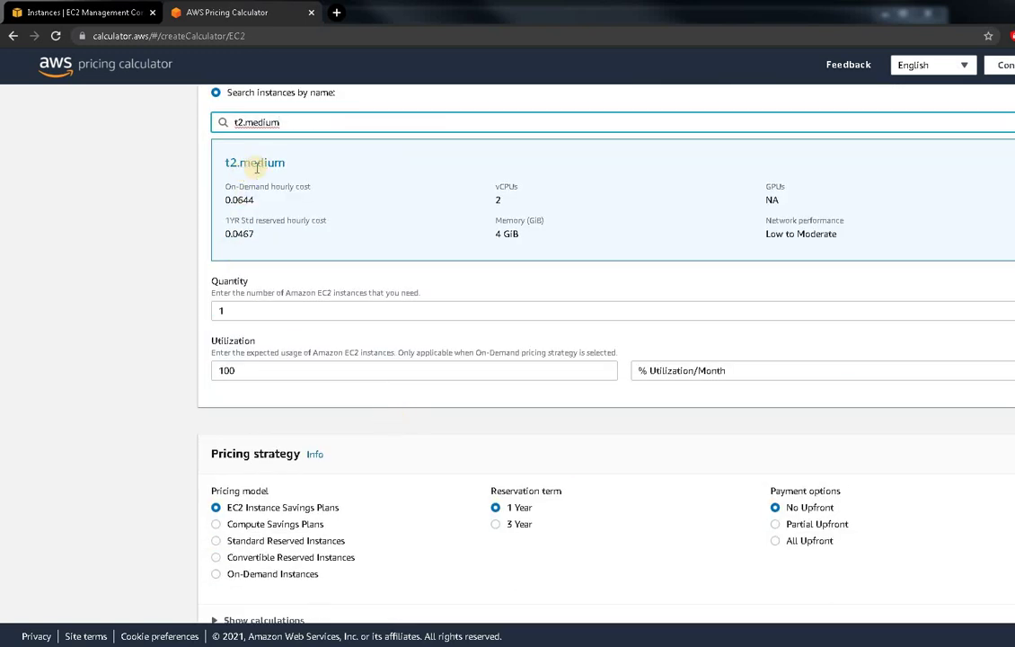
pyautogui.scroll(3, 332, 350)
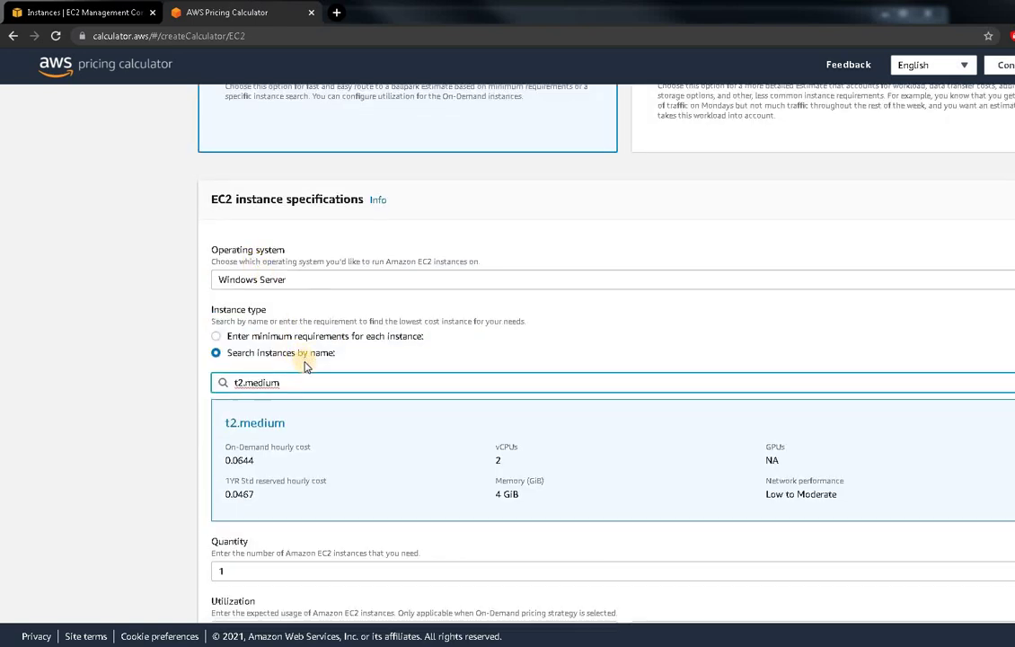
pyautogui.scroll(-2, 305, 363)
pyautogui.scroll(-4, 354, 370)
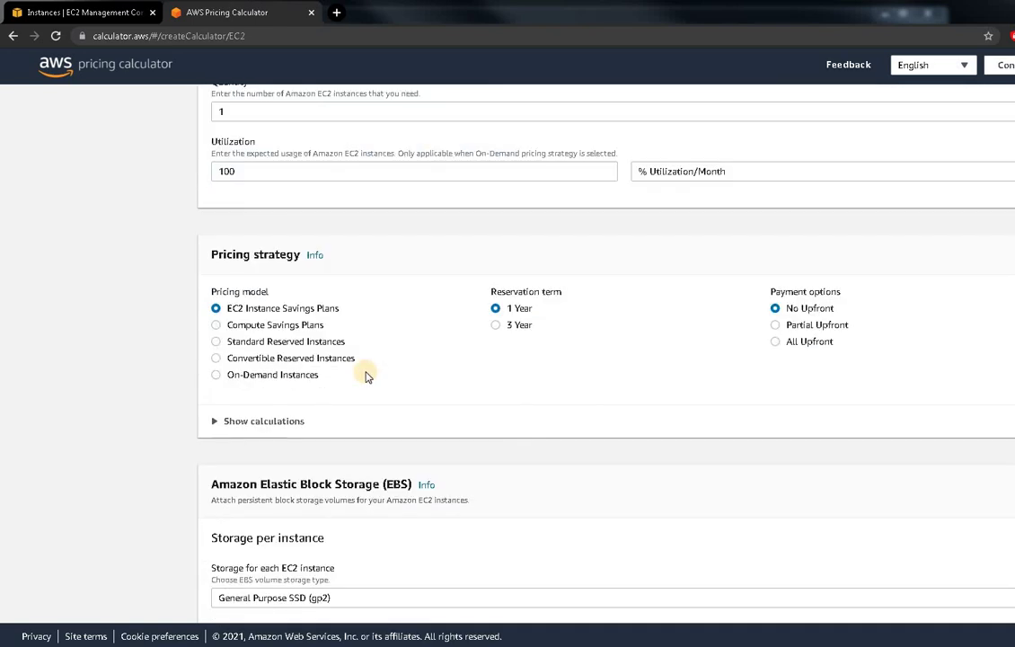
pyautogui.scroll(-2, 396, 396)
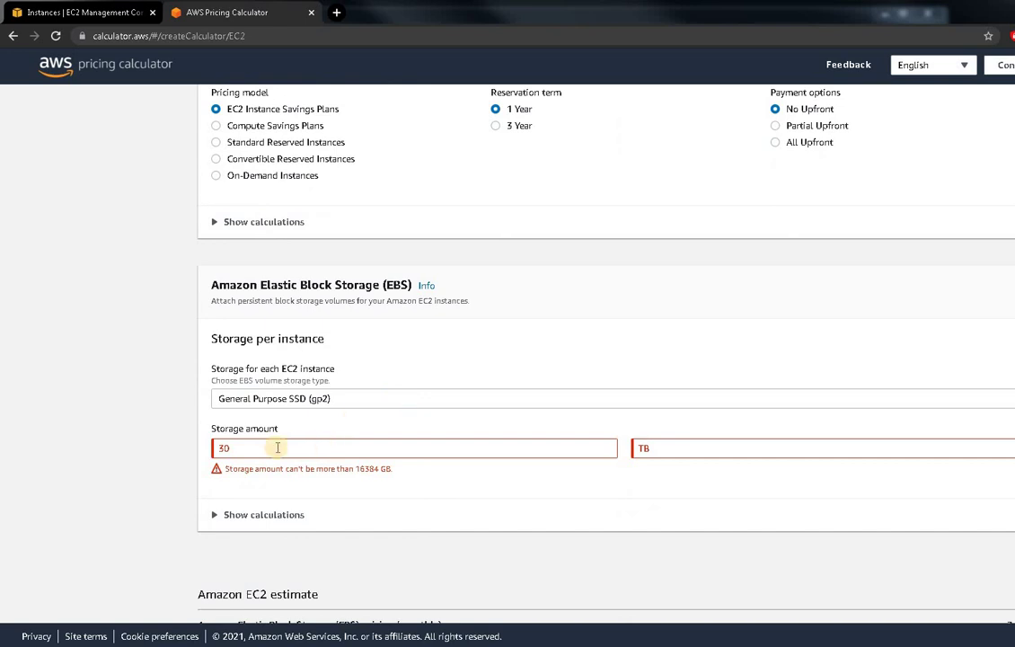
pyautogui.moveTo(277, 447); pyautogui.dragTo(170, 449)
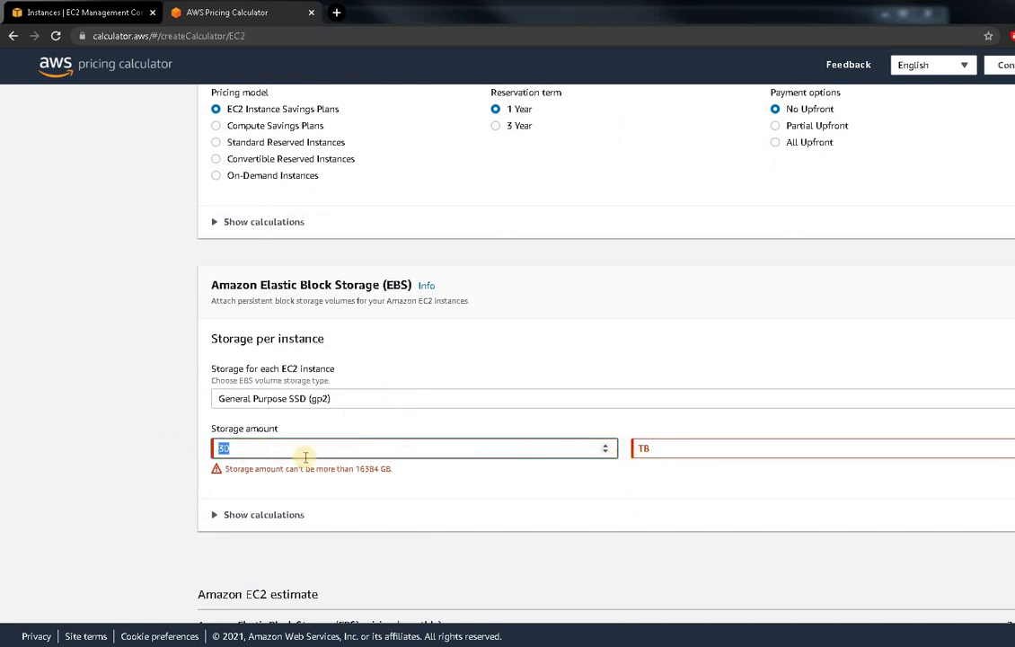
pyautogui.scroll(-1, 306, 458)
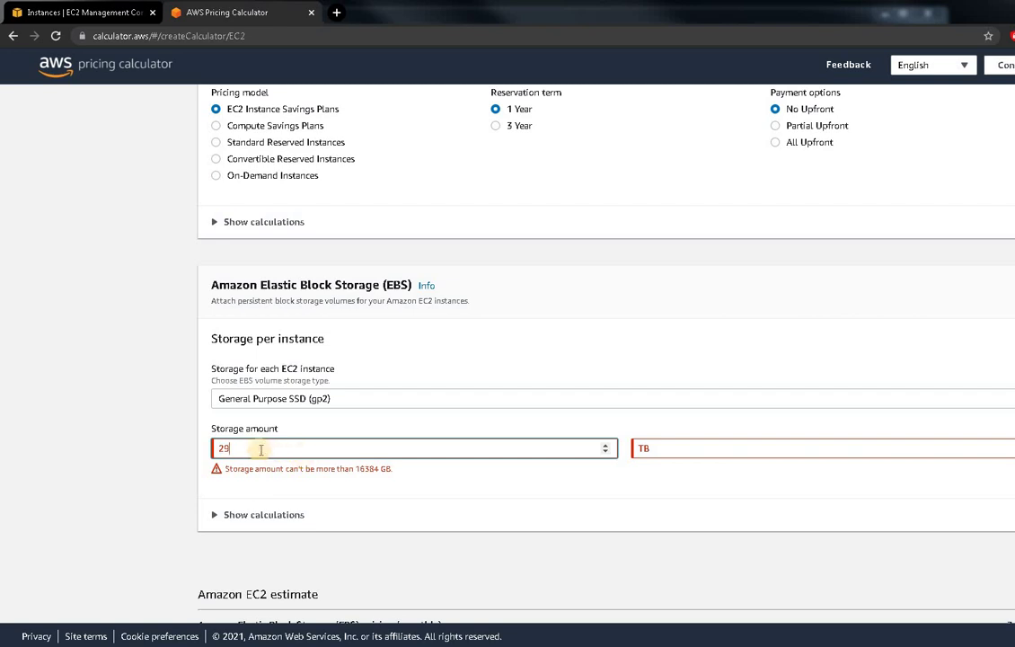
pyautogui.moveTo(241, 448); pyautogui.dragTo(201, 449)
pyautogui.write('282')
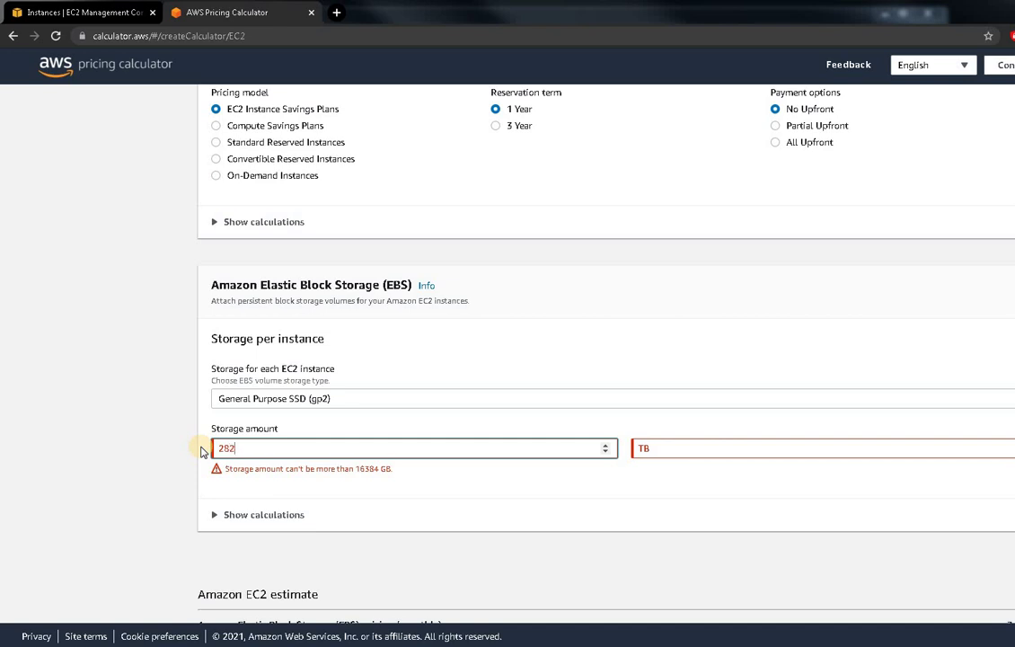
pyautogui.press('BackSpace')
pyautogui.press('BackSpace')
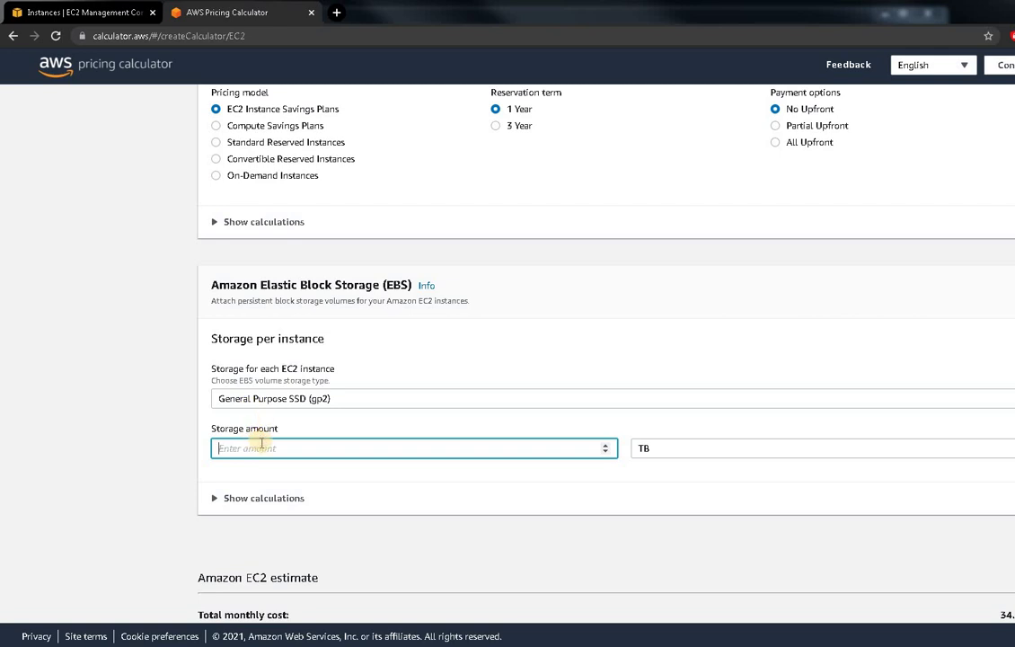
pyautogui.write('20')
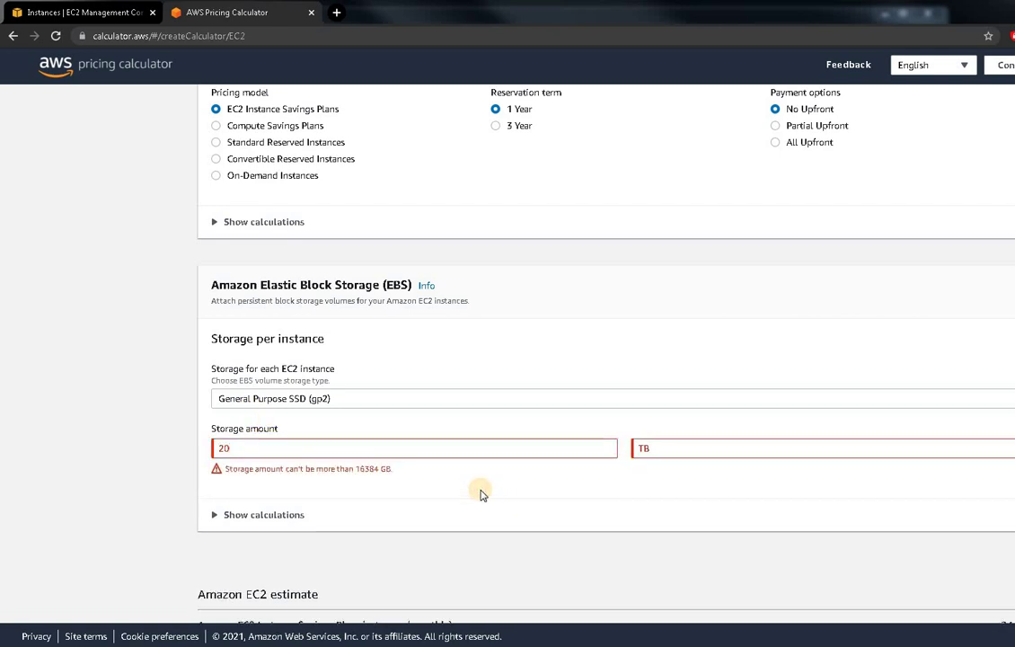
pyautogui.tripleClick(381, 471)
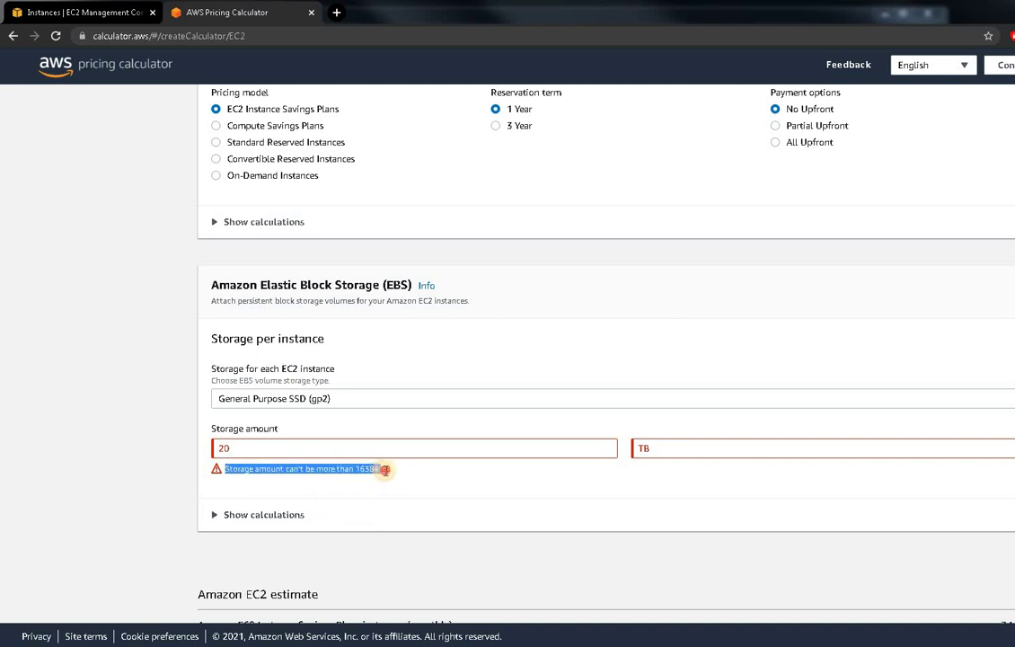
pyautogui.click(654, 472)
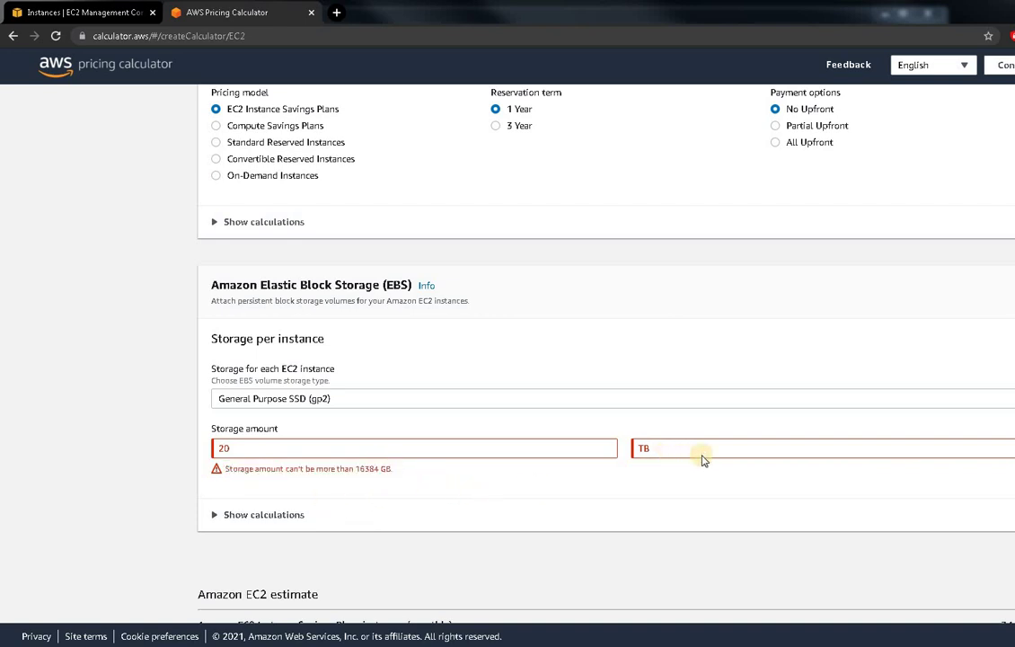
# - Try GB as the unit of the EBS storage amount and switch it back to TB
pyautogui.click(773, 447)
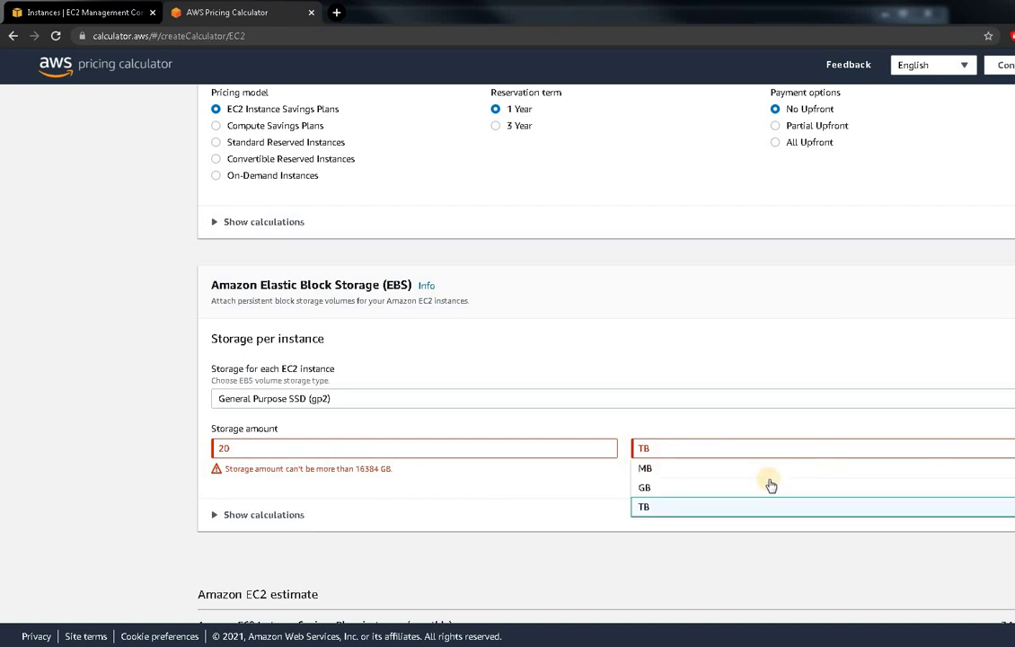
pyautogui.click(678, 487)
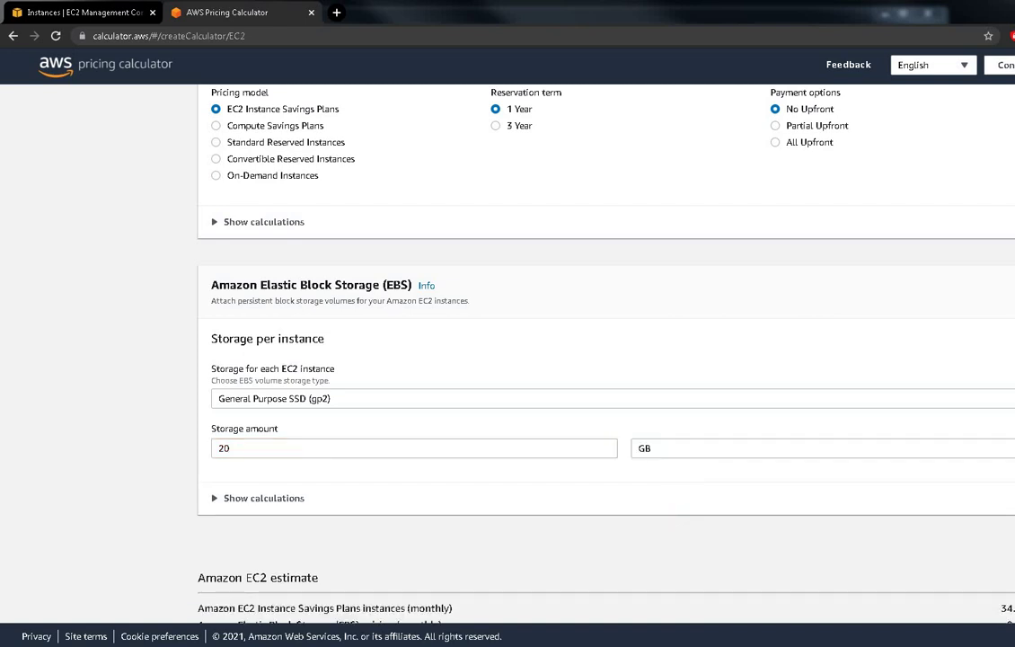
pyautogui.click(647, 447)
pyautogui.click(647, 505)
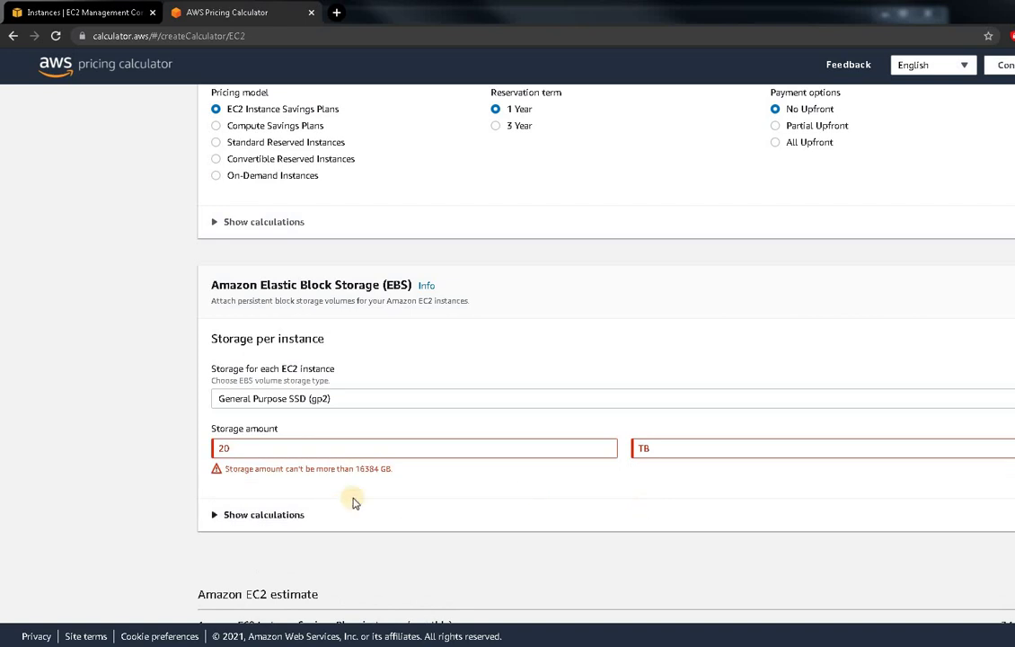
# - Examine the maximum storage amount stated for the gp2 volume below the 20 TB entry
pyautogui.moveTo(387, 469); pyautogui.dragTo(381, 470)
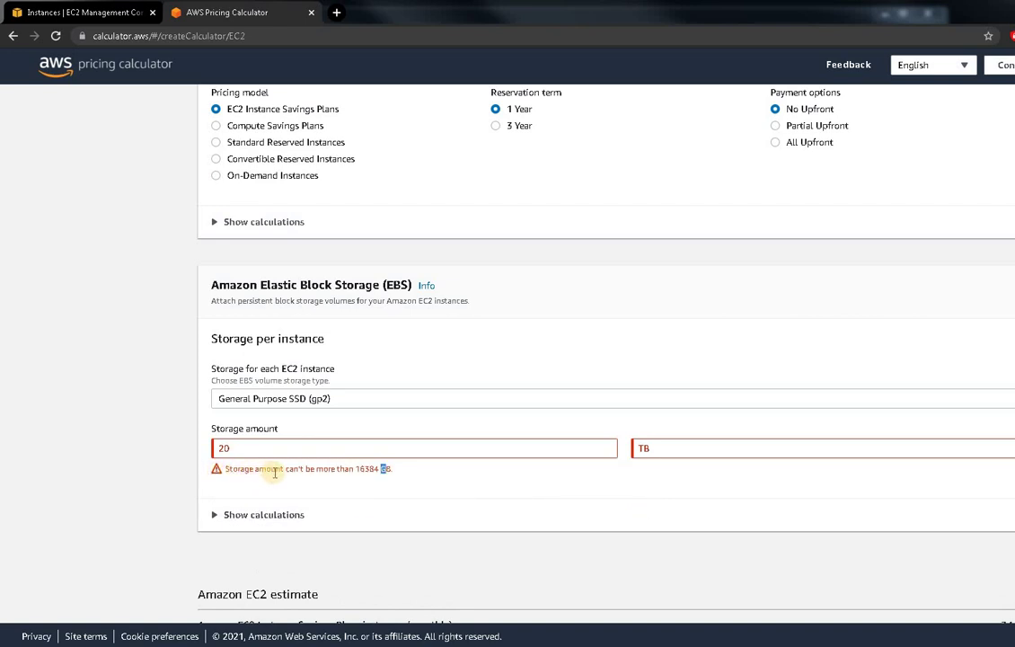
pyautogui.click(401, 473)
pyautogui.moveTo(399, 468)
pyautogui.mouseDown()
pyautogui.moveTo(305, 469)
pyautogui.moveTo(400, 470)
pyautogui.moveTo(384, 473)
pyautogui.mouseUp()
pyautogui.tripleClick(386, 472)
pyautogui.click(359, 479)
# - Change the EBS volume storage type to General Purpose SSD (gp3)
pyautogui.click(349, 400)
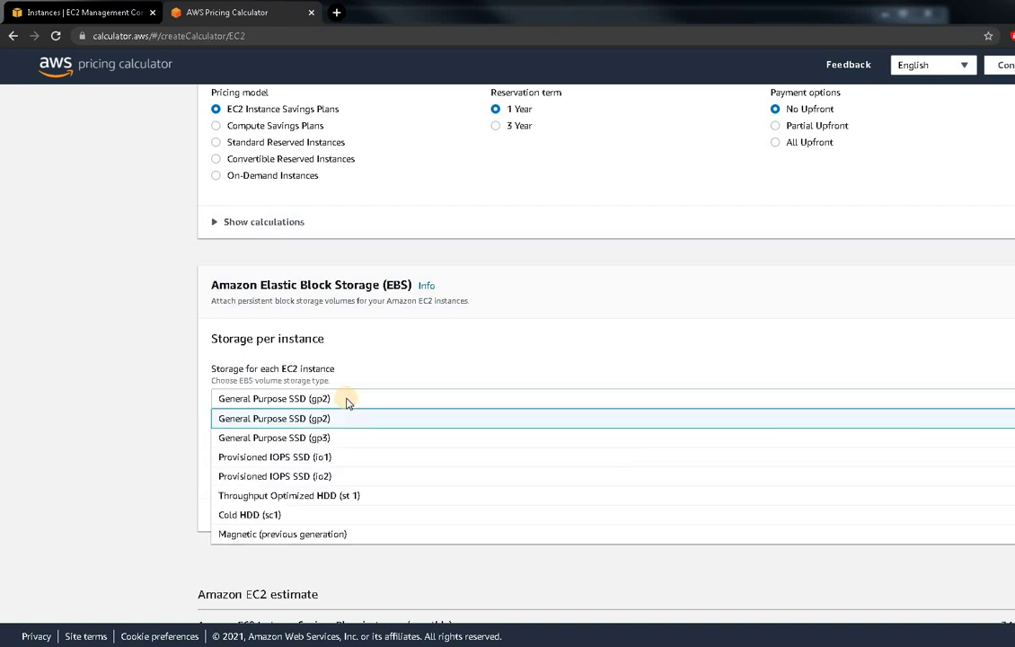
pyautogui.click(330, 403)
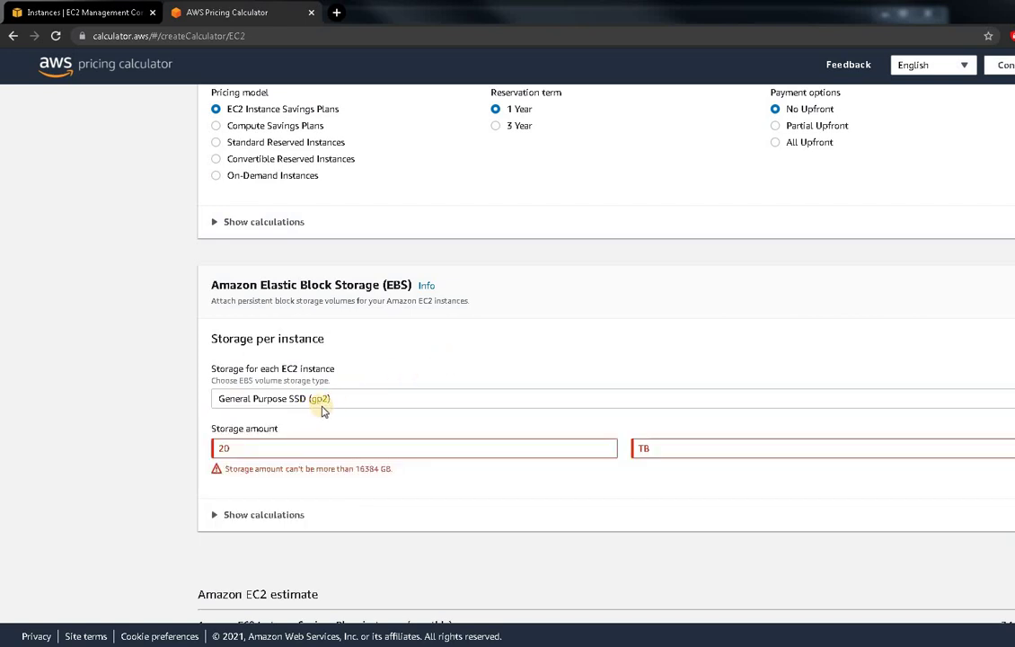
pyautogui.click(350, 398)
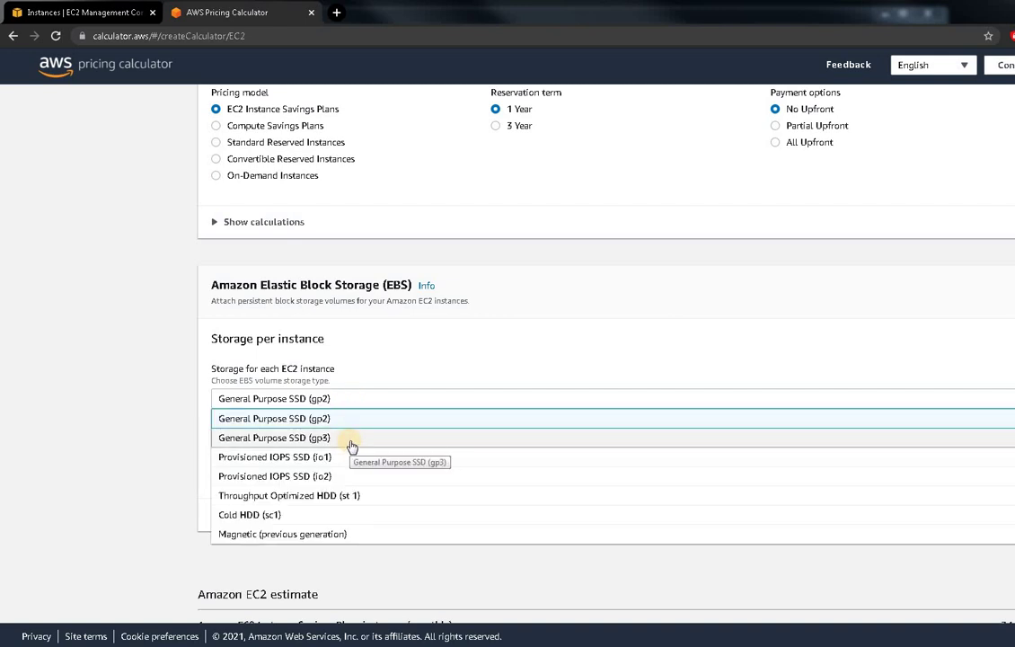
pyautogui.click(350, 444)
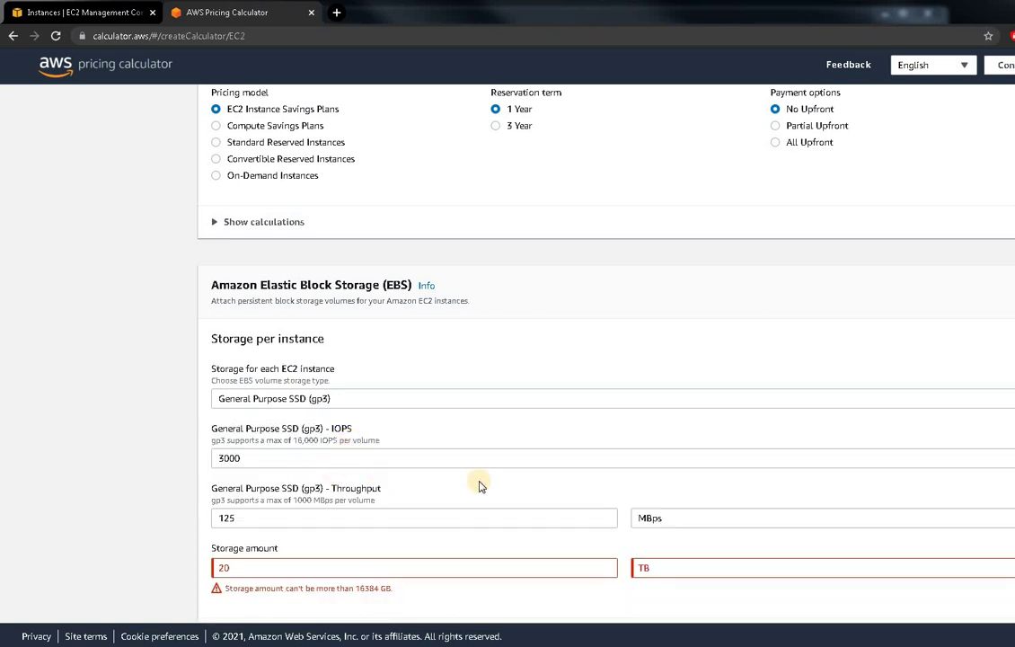
pyautogui.scroll(-3, 489, 486)
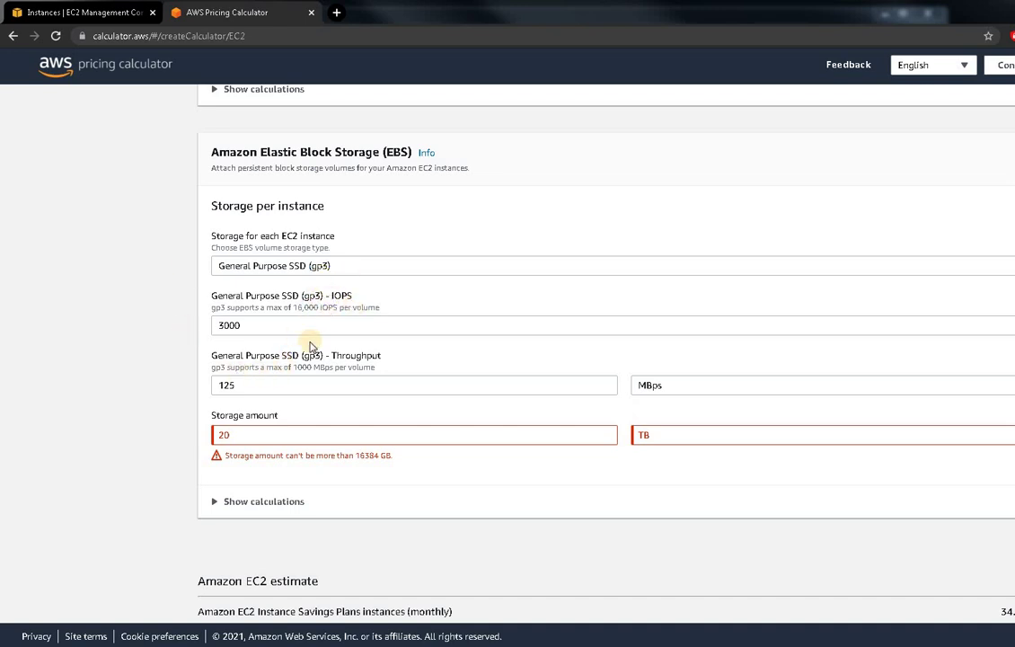
# - Highlight the storage limit given for gp3 and review it against the t2.medium specifications, pricing strategy and EC2 estimate
pyautogui.click(246, 435)
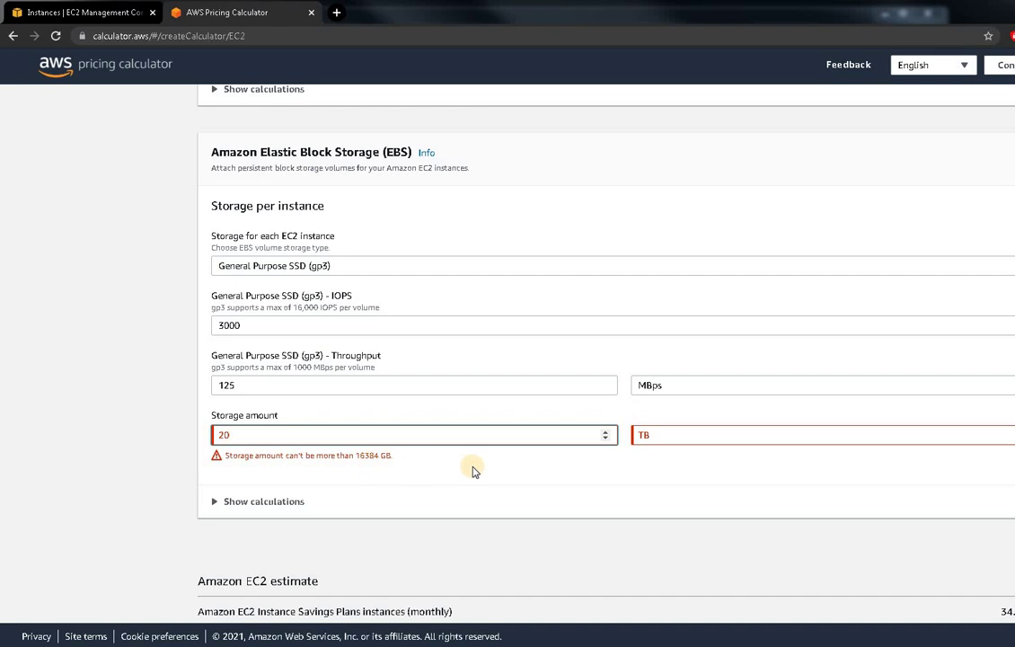
pyautogui.moveTo(357, 456); pyautogui.dragTo(391, 454)
pyautogui.scroll(8, 491, 495)
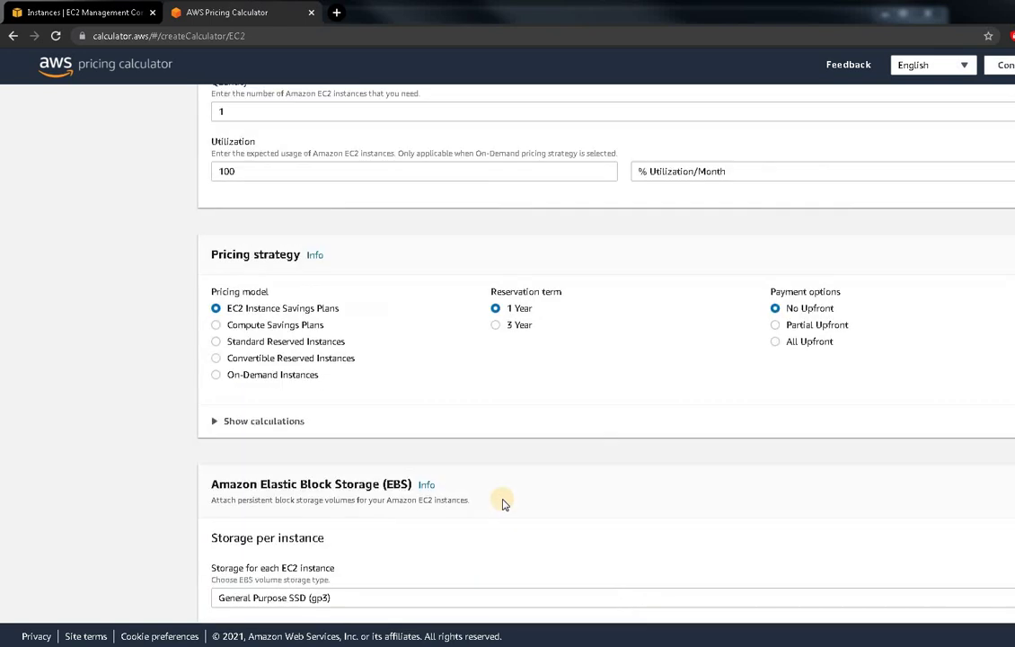
pyautogui.scroll(3, 359, 381)
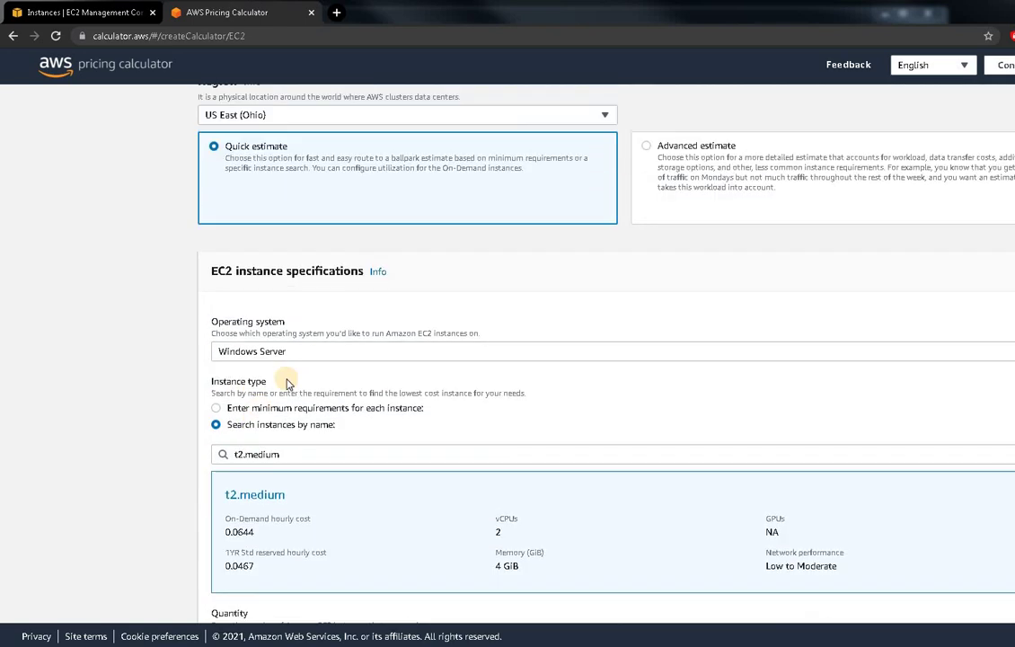
pyautogui.scroll(-2, 386, 489)
pyautogui.scroll(-8, 394, 500)
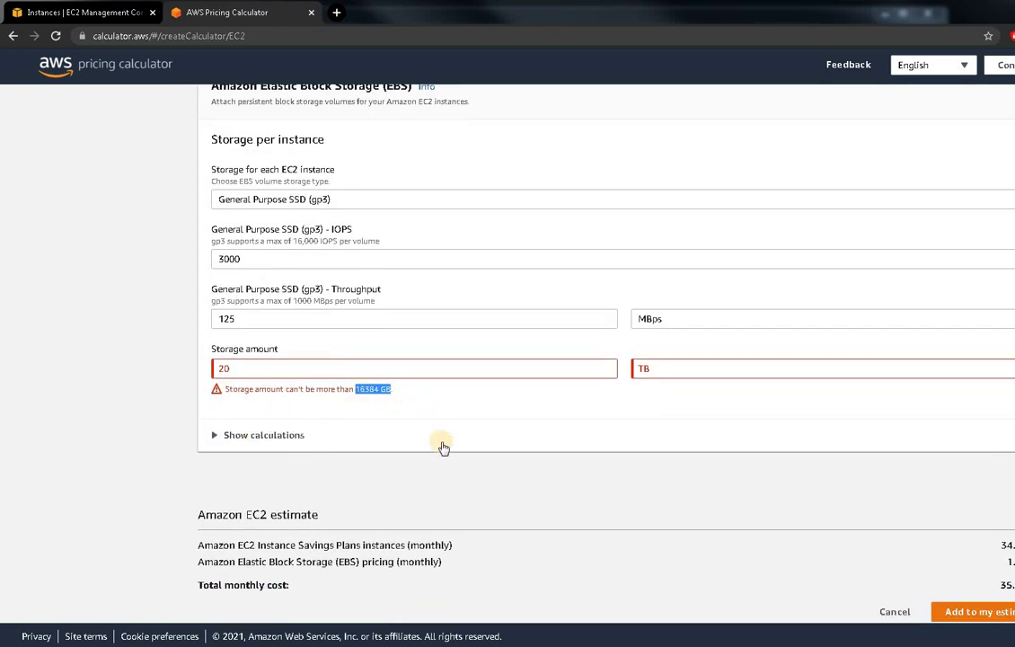
pyautogui.scroll(6, 542, 504)
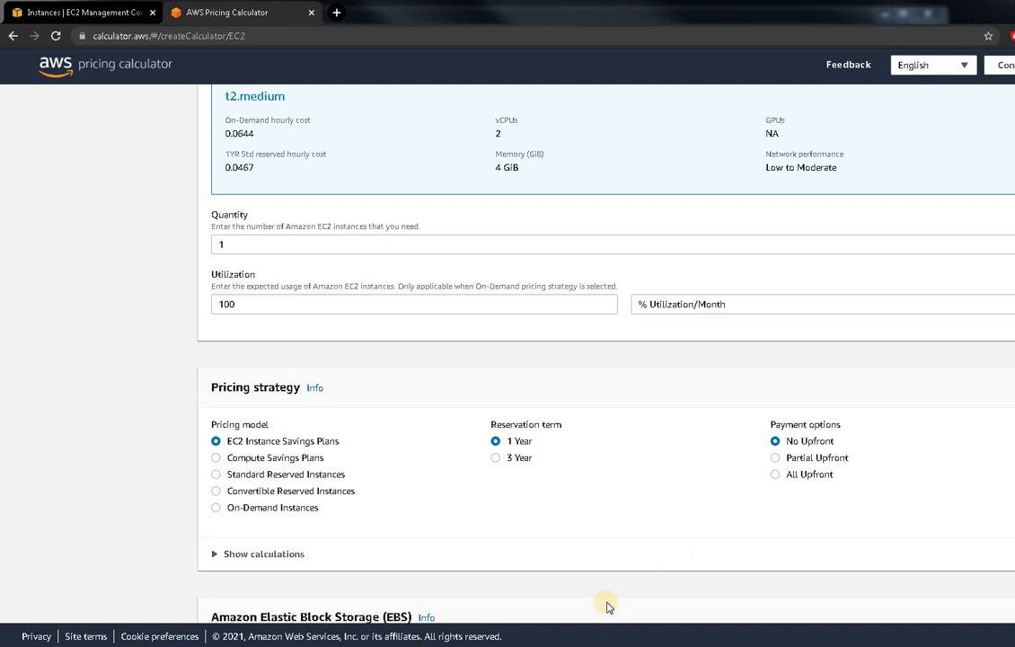
pyautogui.scroll(-3, 607, 609)
pyautogui.scroll(-3, 608, 609)
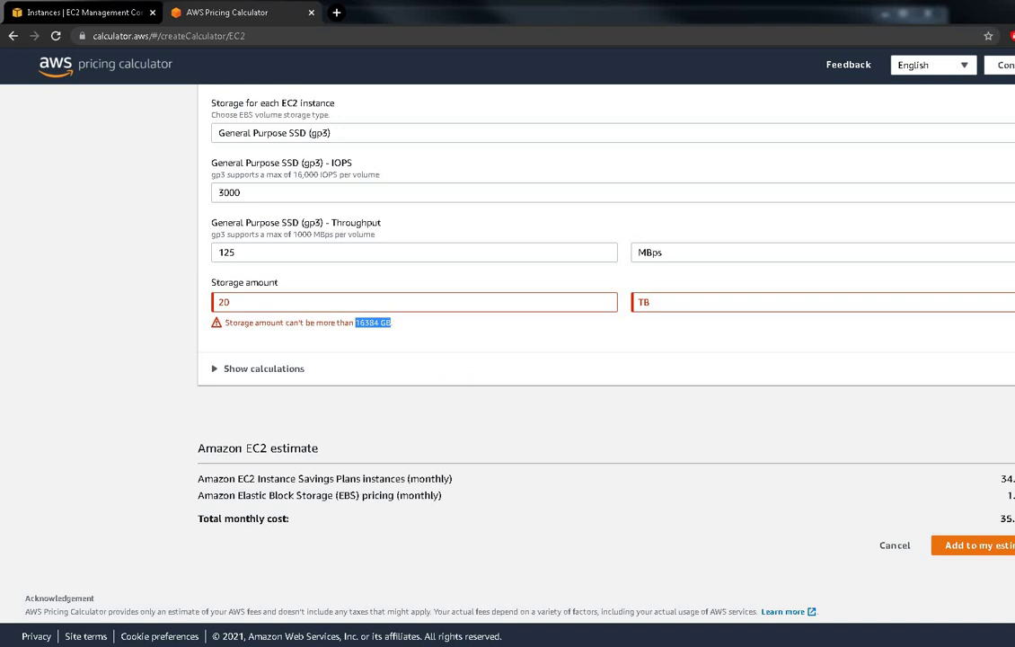
# - Switch to Notepad with the unfinished Scenario 2 answer
pyautogui.hotkey('alt', 'Tab')
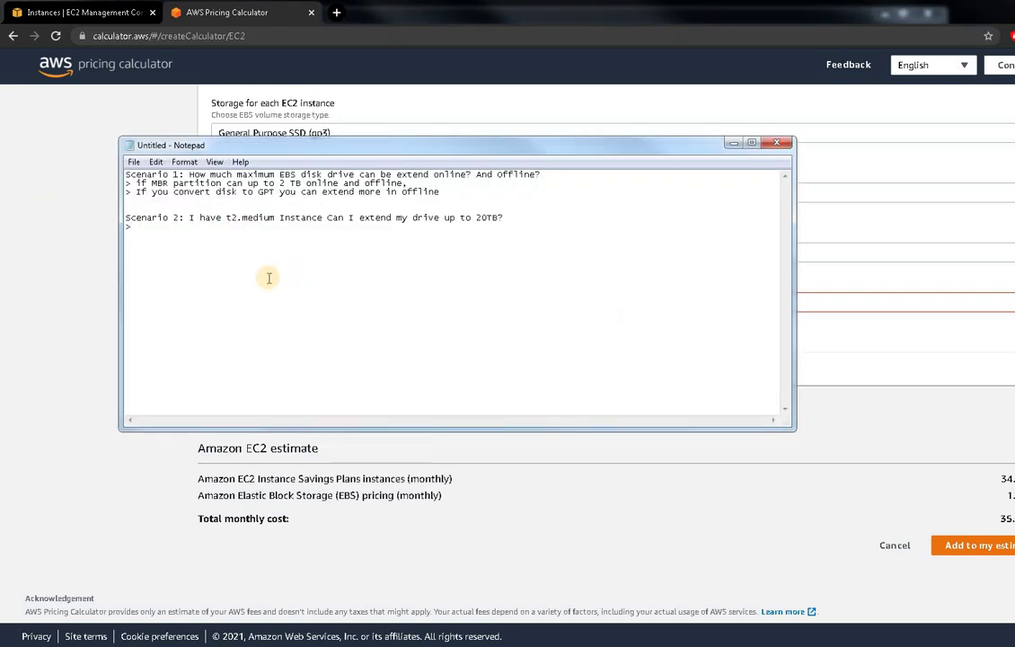